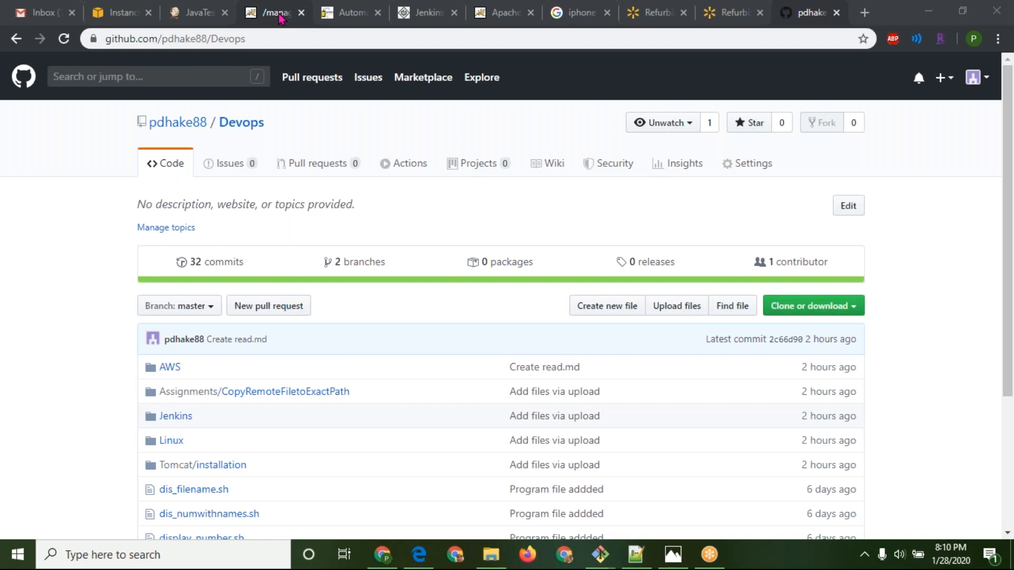
Switch to Jenkins and open the JavaTestProject configuration at its Post-build Actions section
click(206, 12)
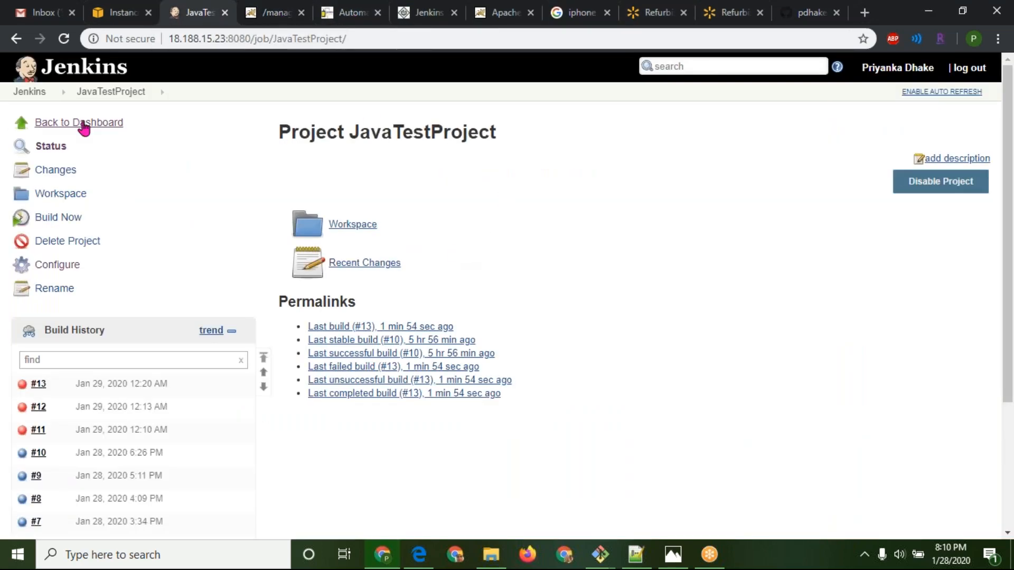
click(65, 267)
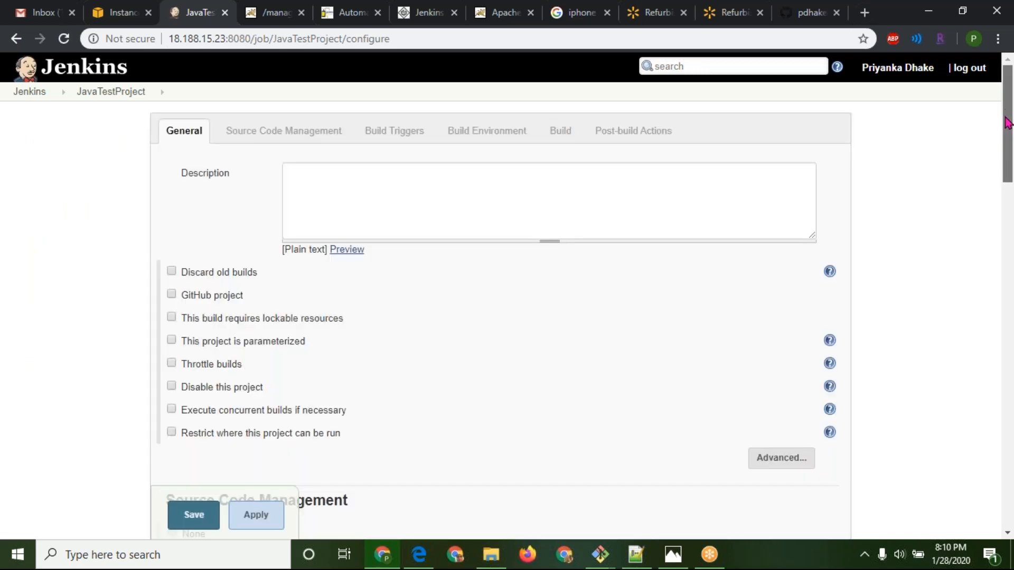
drag(1008, 116, 996, 480)
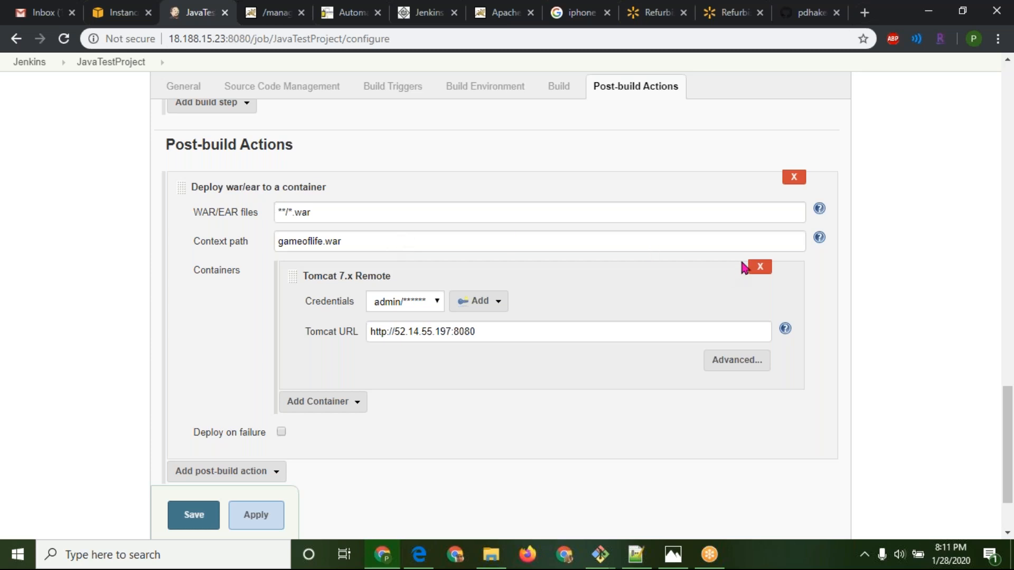
Show the help text for the Context path of the war/ear deployment, and save the project configuration
click(820, 238)
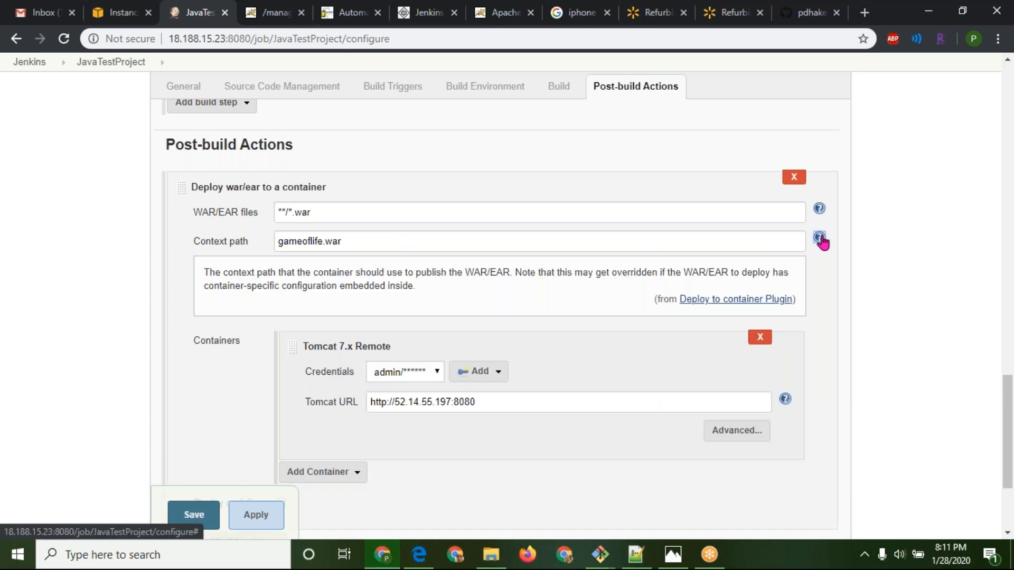
click(820, 238)
click(820, 238)
drag(1010, 437, 1010, 454)
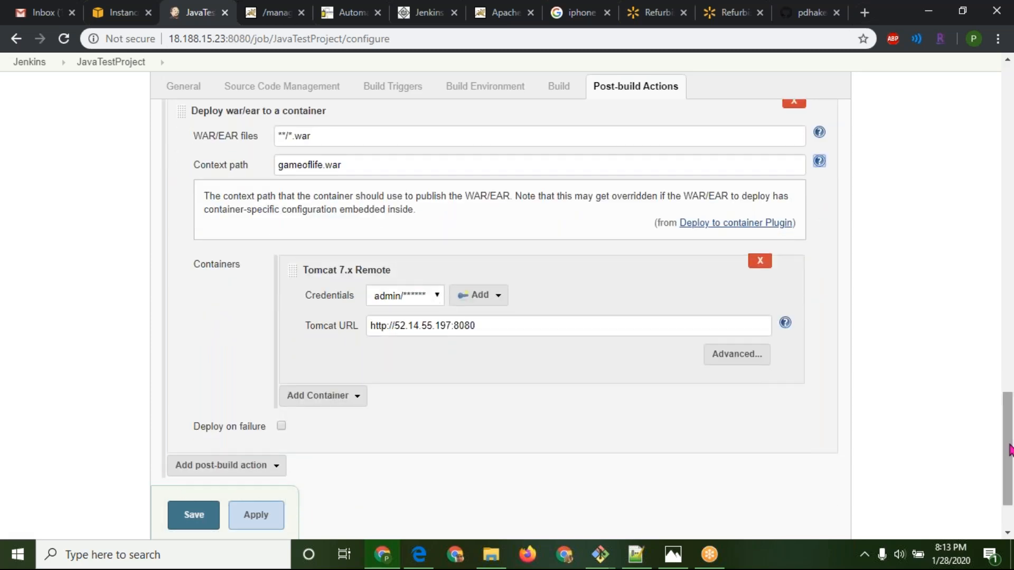
click(199, 513)
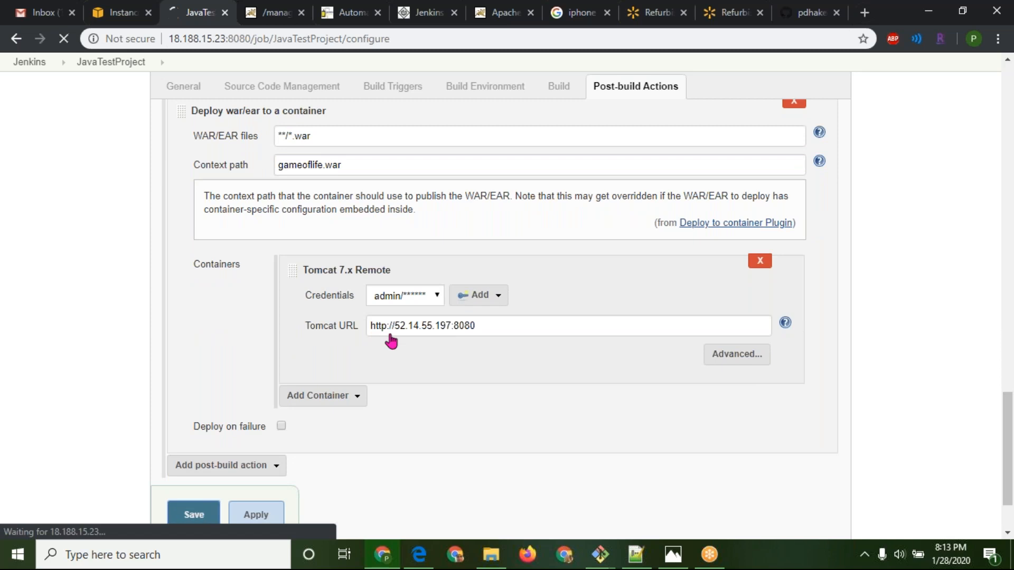
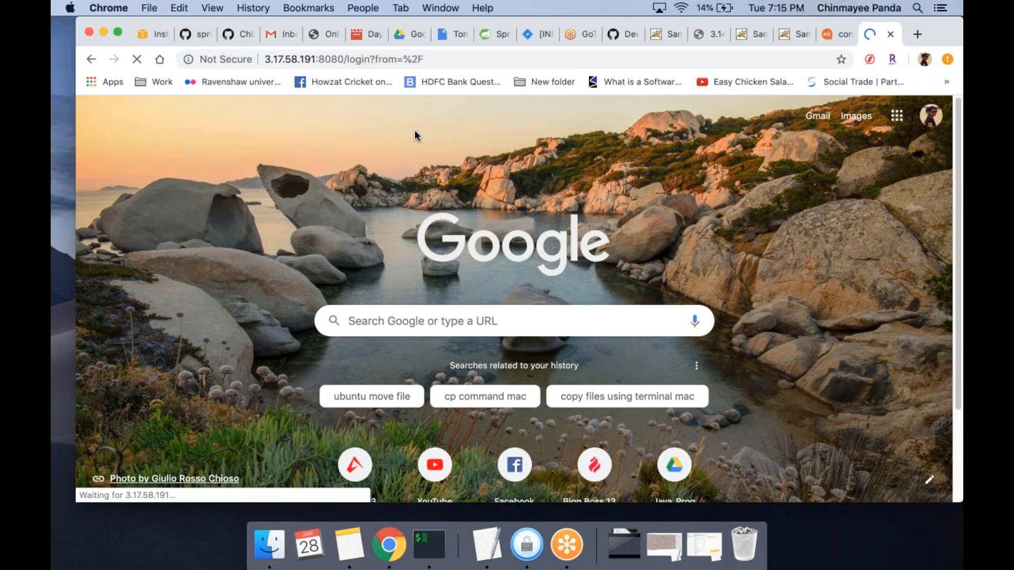
Sign in to Jenkins as the administrator, entering the account username and password
text(admi)
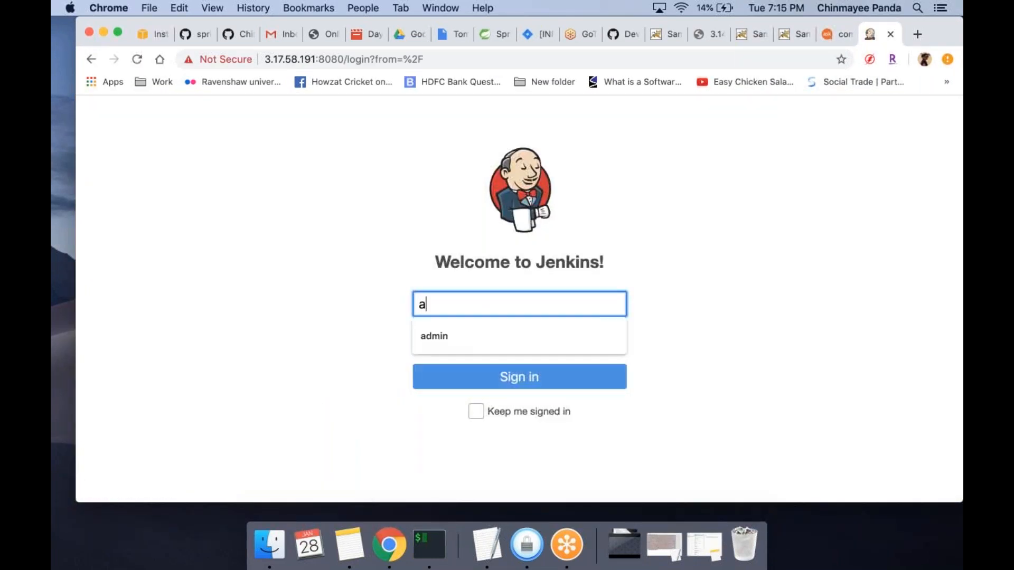
click(445, 345)
click(461, 340)
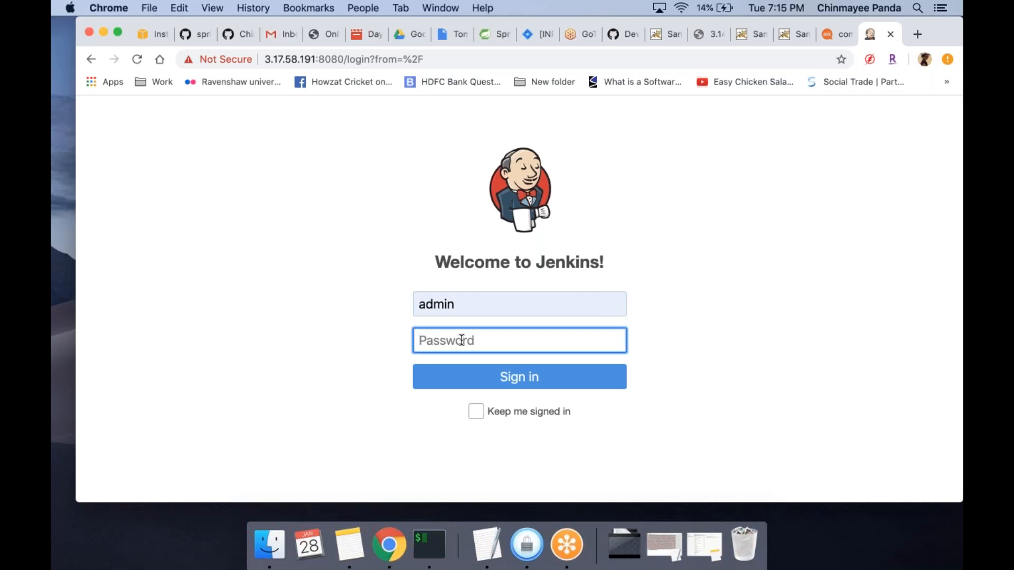
text(admin)
click(477, 389)
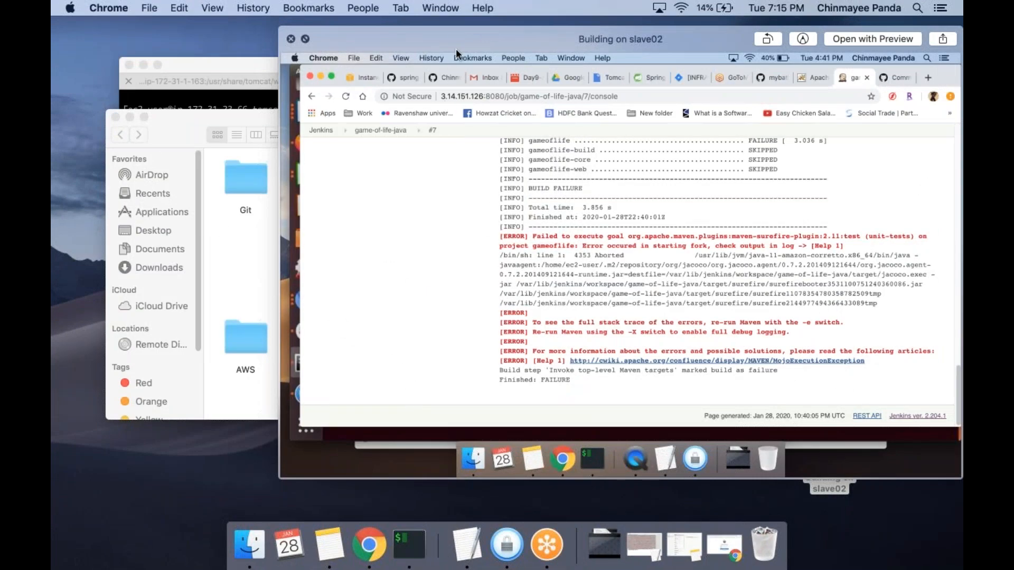
Move the "Building on slave02" screenshot preview across the desktop and examine the Maven errors of the game-of-life-java build
drag(454, 36, 287, 32)
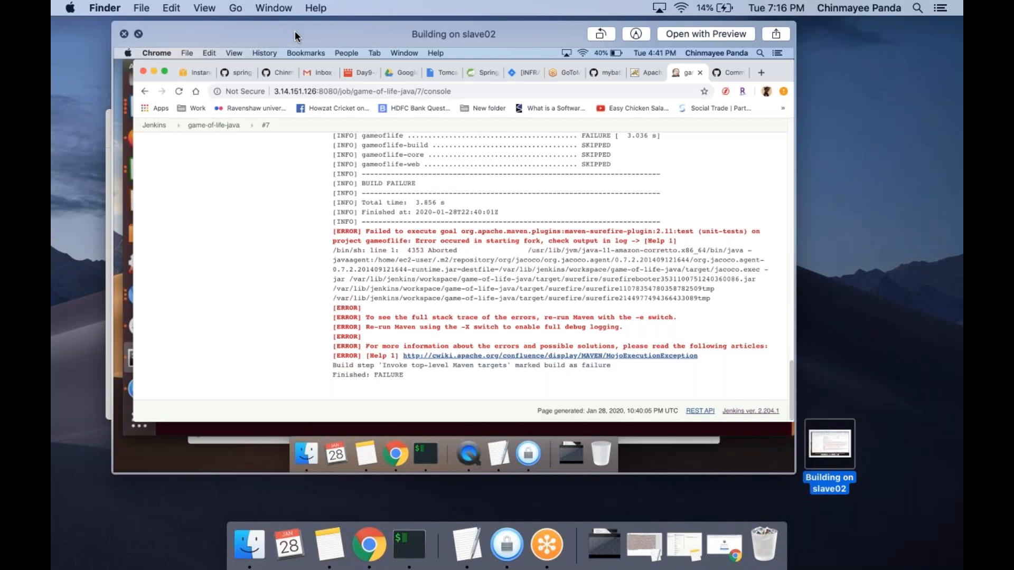
drag(246, 32, 239, 27)
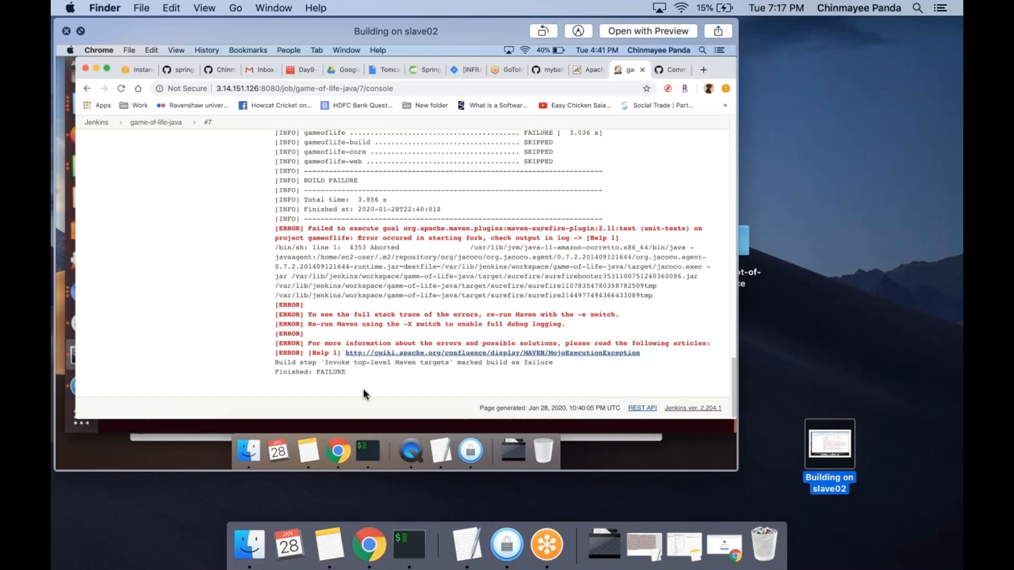
Switch back to Jenkins in Chrome and open the configuration of the game-of-life-java project
click(368, 552)
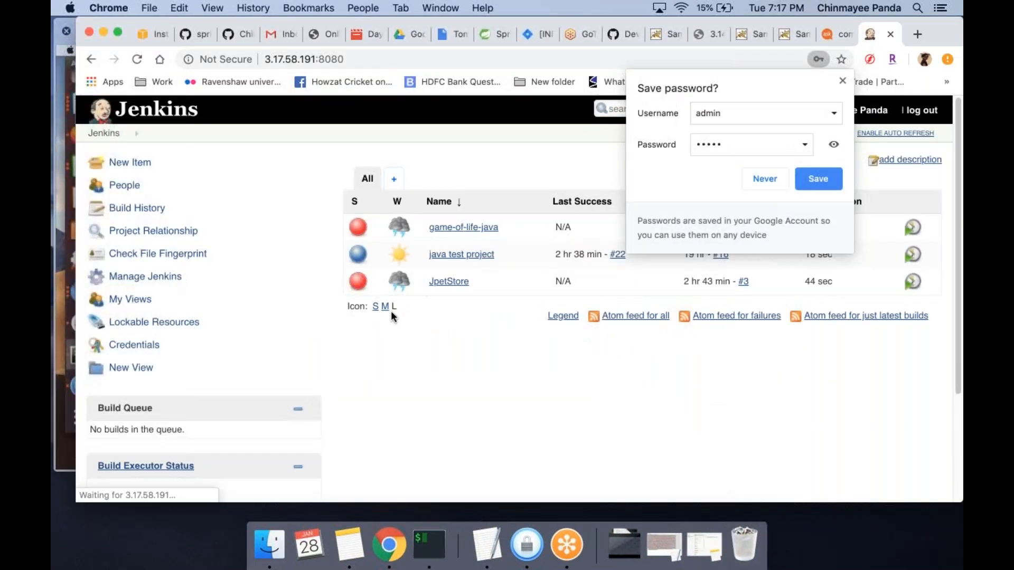
click(446, 231)
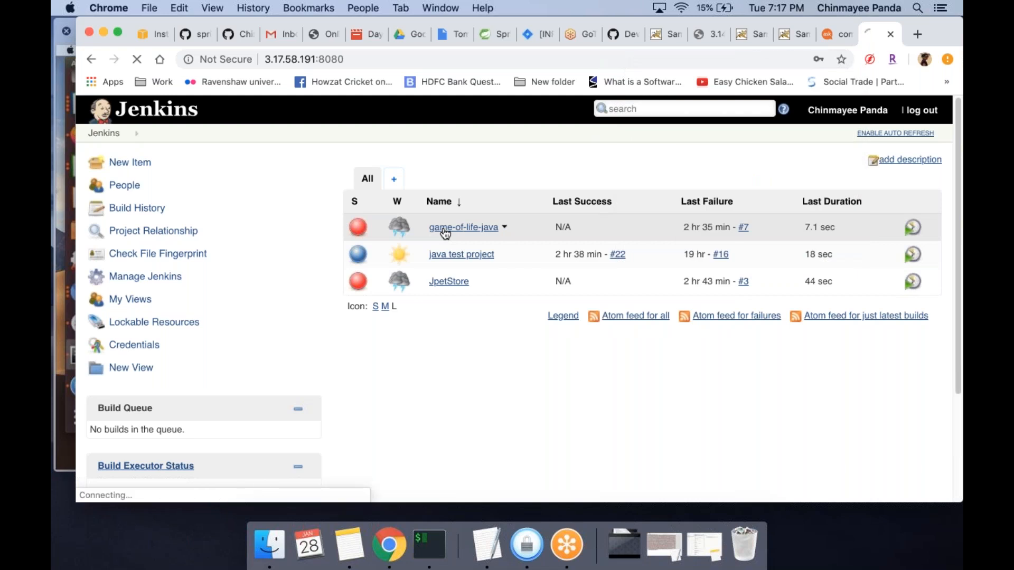
click(130, 301)
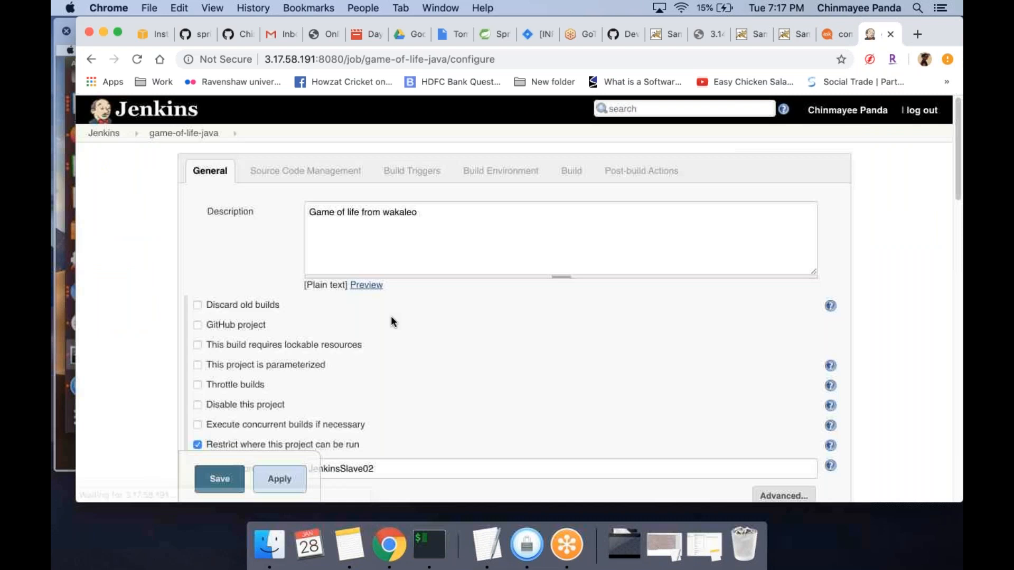
Examine the game-of-life-java project's node restriction, Git repository, branch and Maven build settings
scroll(392, 321, down, 5)
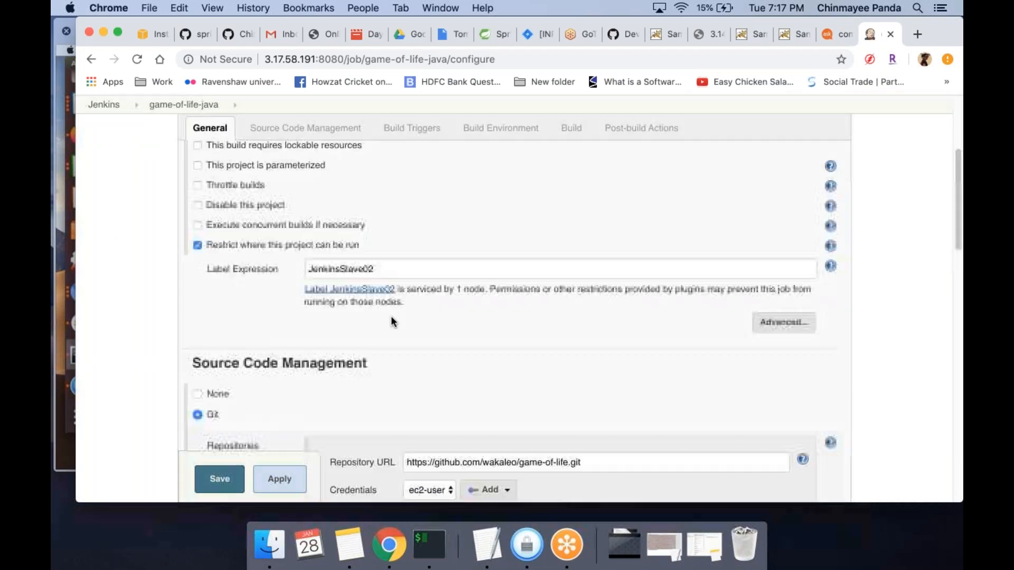
scroll(392, 321, down, 10)
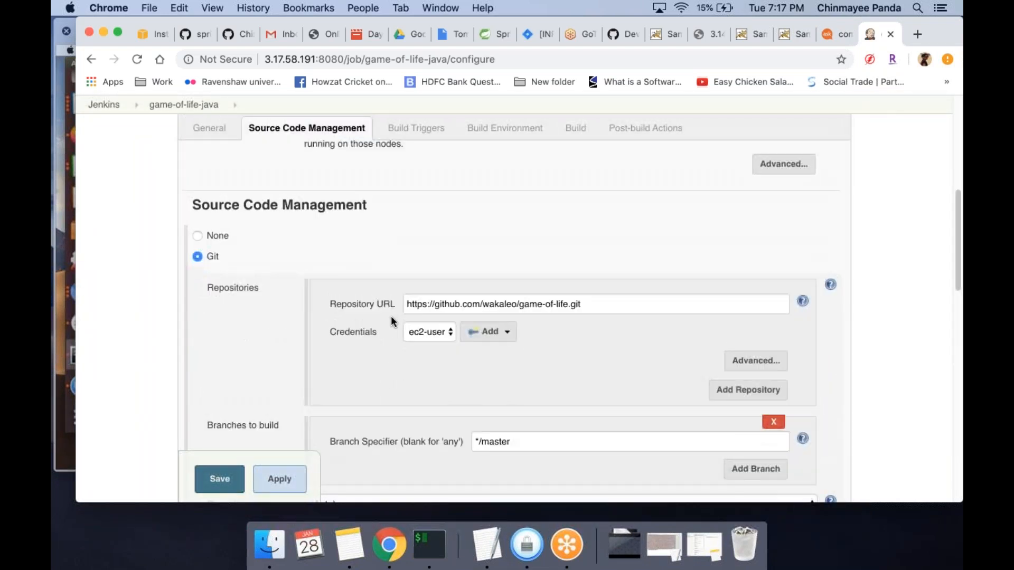
scroll(391, 321, down, 10)
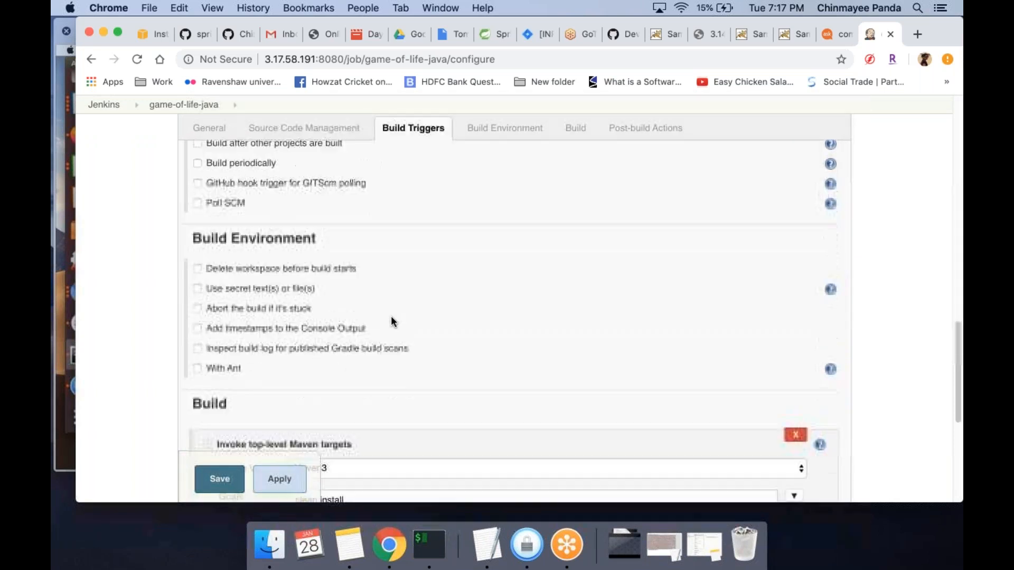
scroll(392, 321, down, 1)
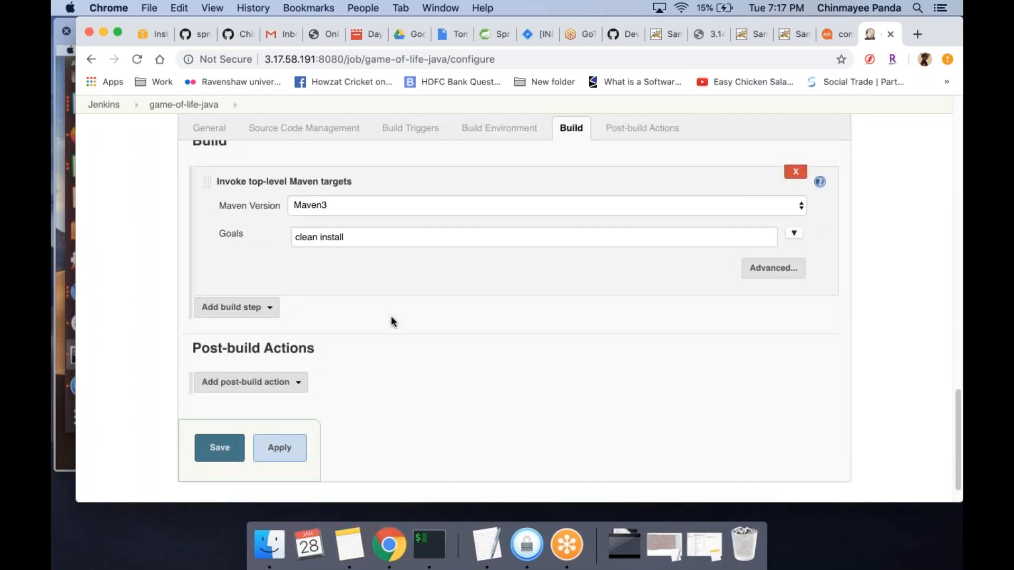
scroll(392, 321, up, 8)
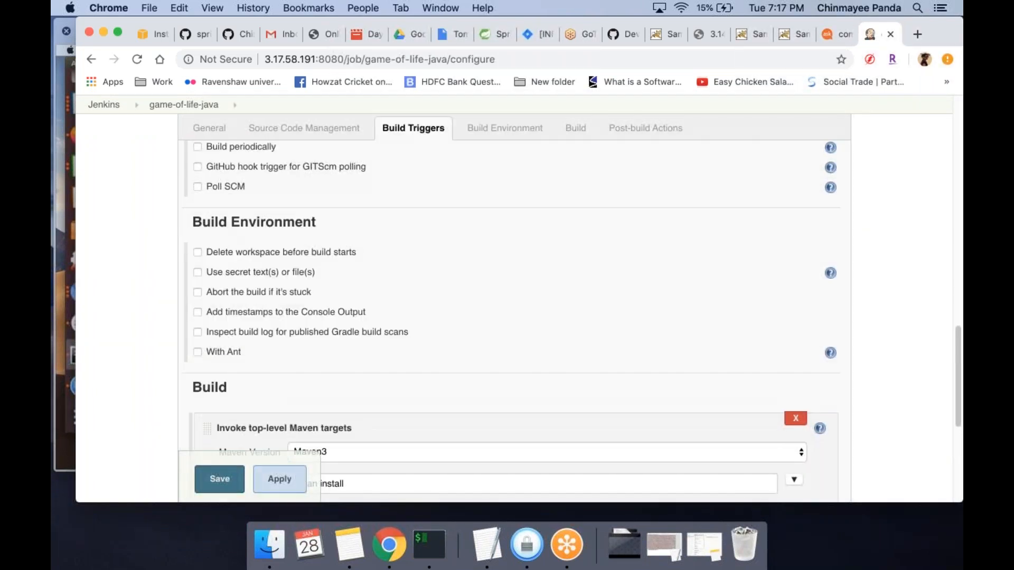
scroll(391, 321, up, 10)
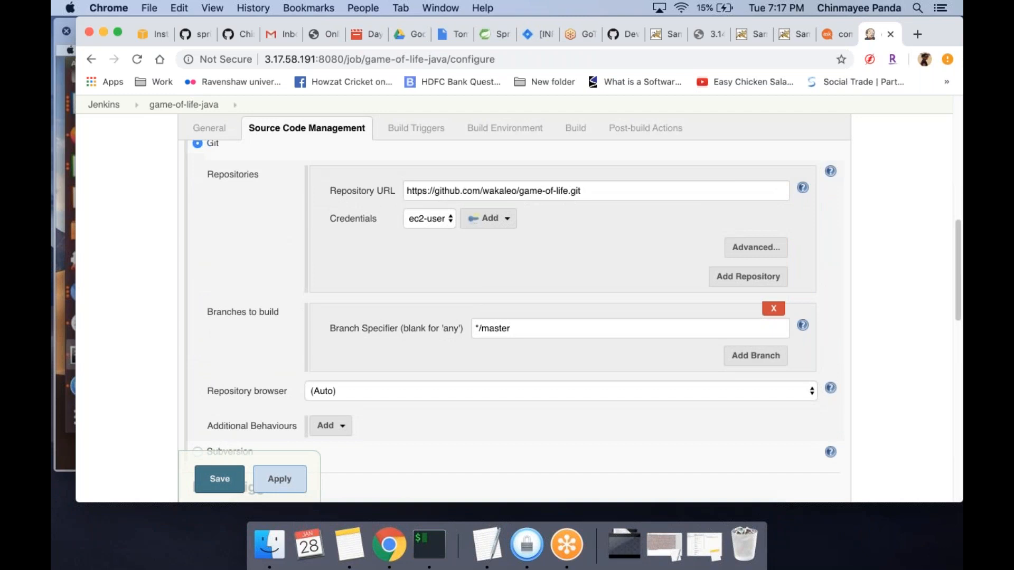
scroll(512, 317, down, 15)
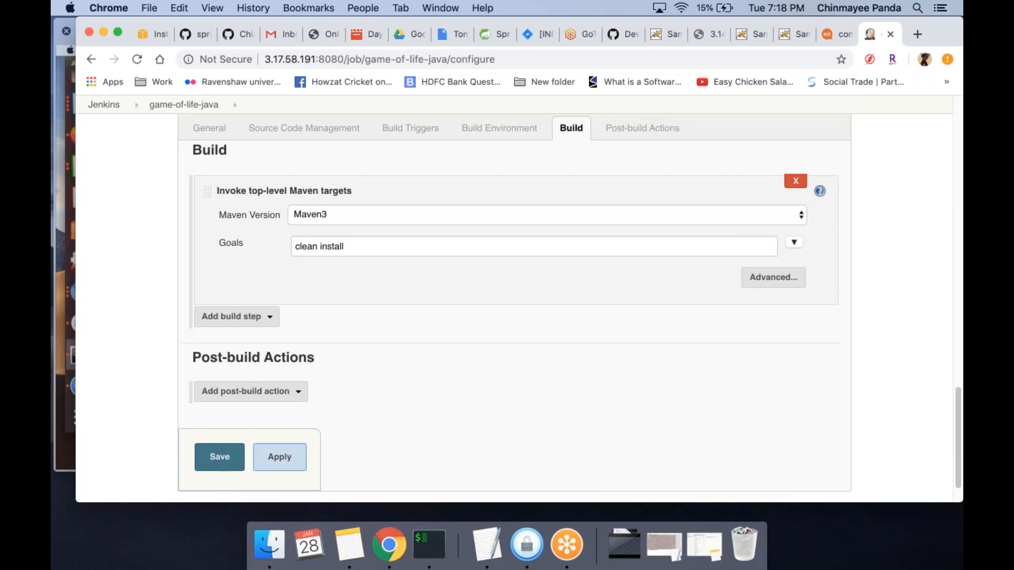
Save the game-of-life-java configuration and start a new build of the project
click(217, 456)
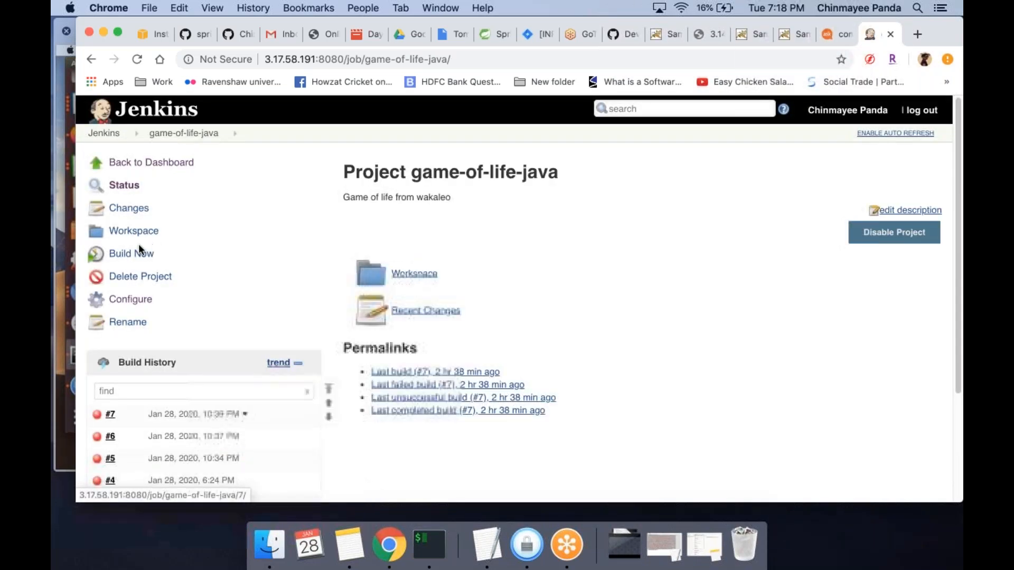
click(132, 255)
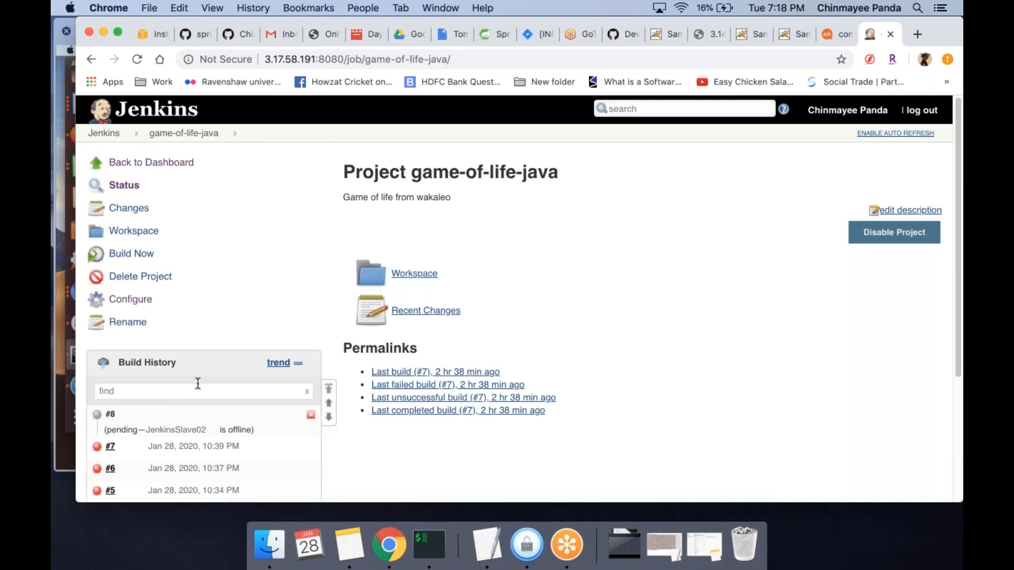
In the AWS EC2 console, leave only the second JenkinsSlave instance selected, enlarge its details, and highlight its IPv4 Public IP
click(148, 31)
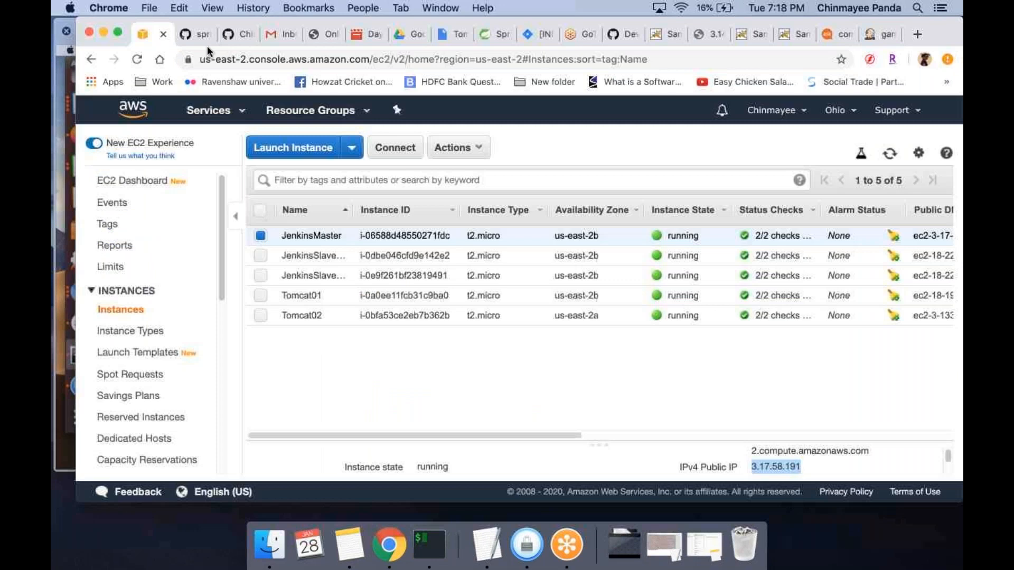
click(262, 277)
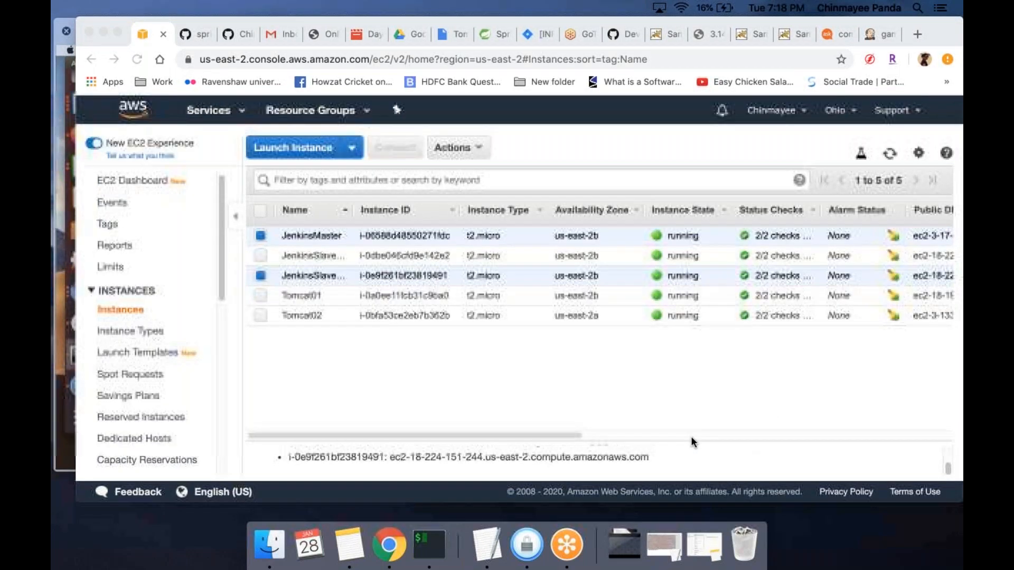
click(692, 440)
drag(693, 443, 700, 389)
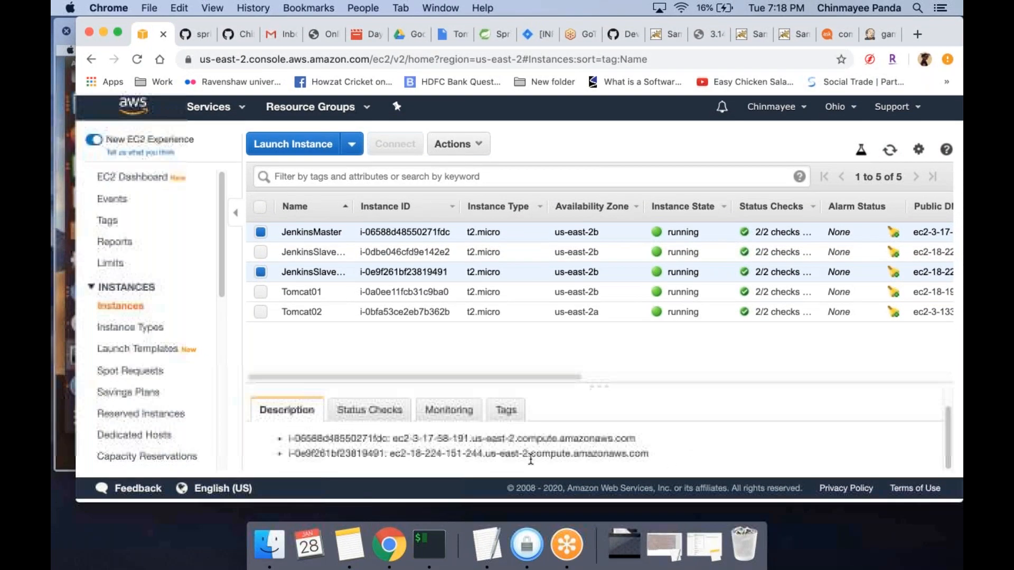
click(135, 155)
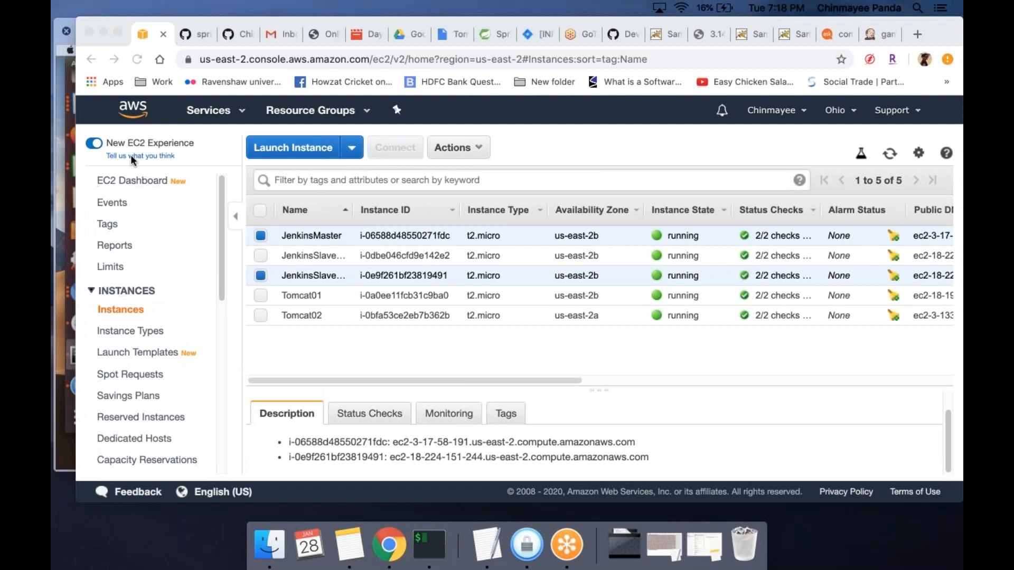
click(260, 238)
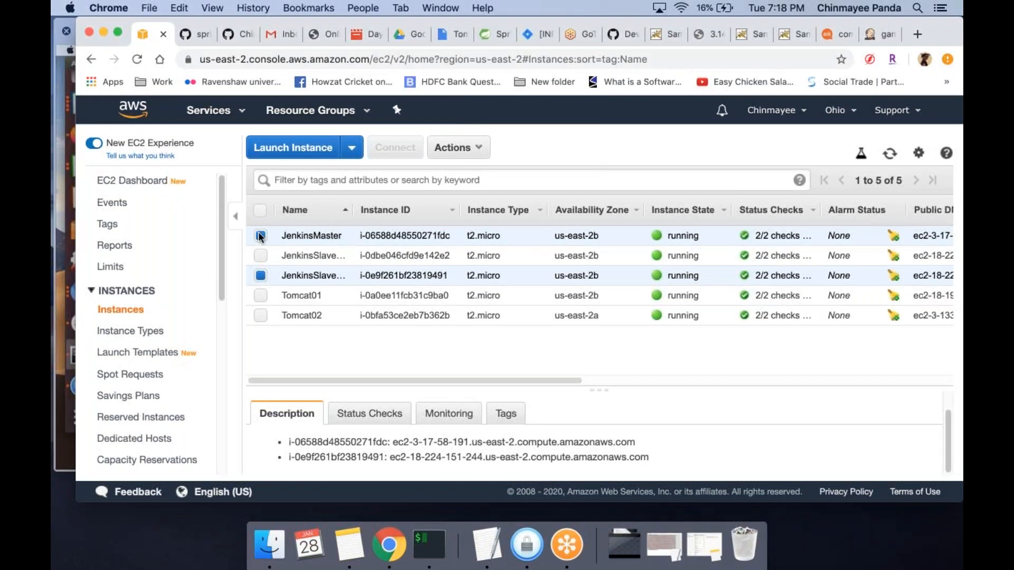
click(261, 236)
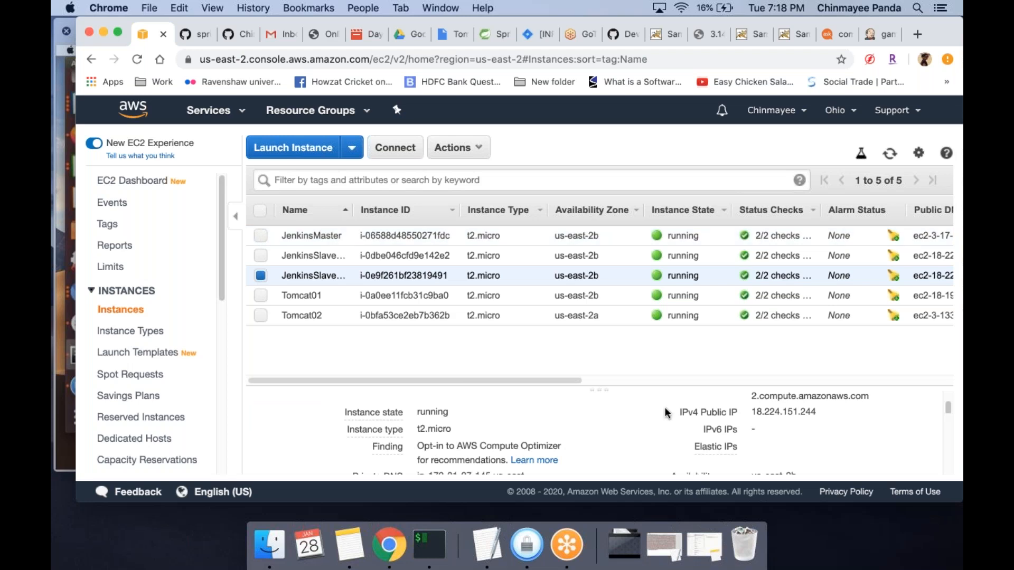
click(829, 413)
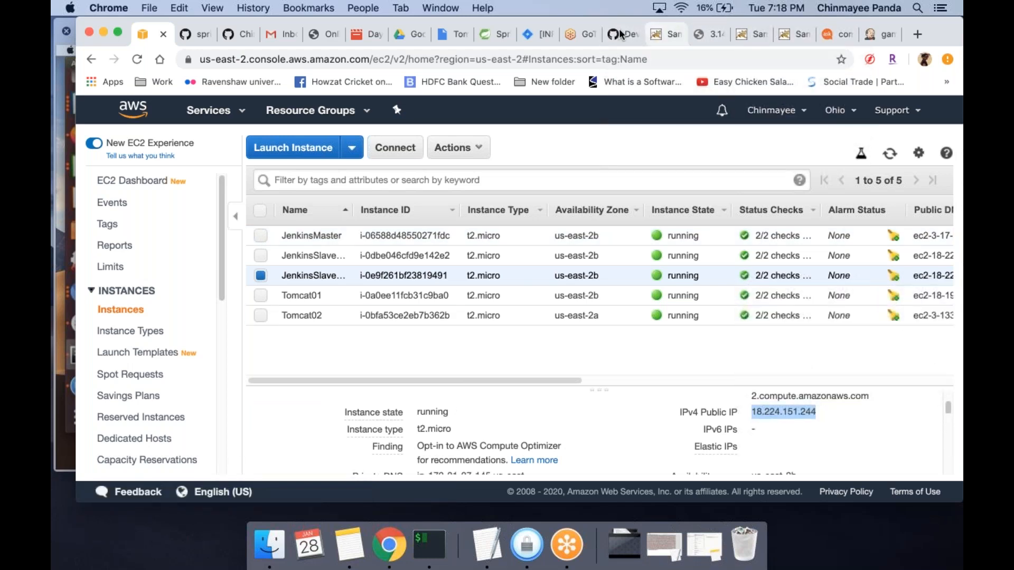
Return to the Jenkins game-of-life-java project and go back to the main dashboard
click(580, 35)
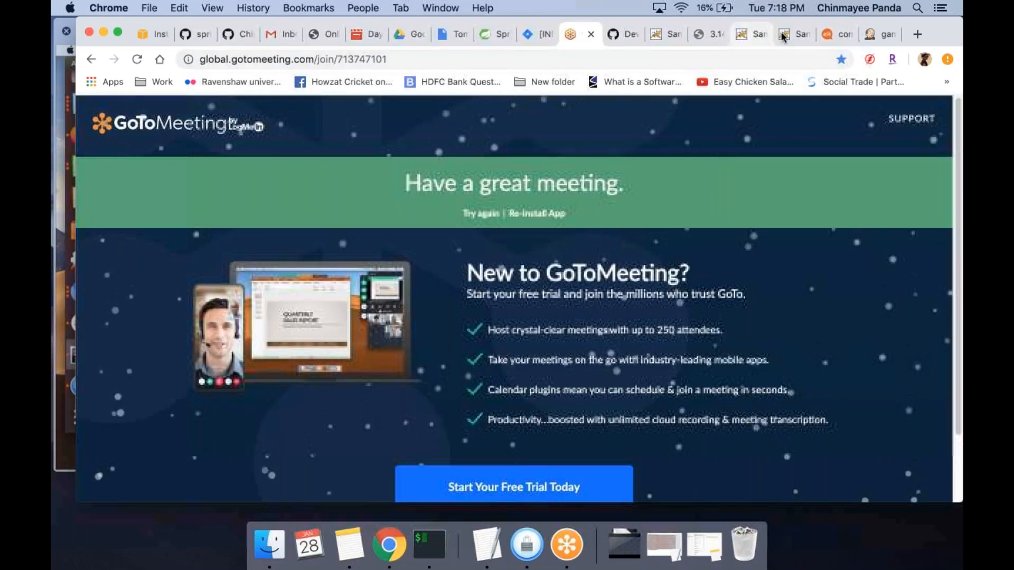
click(887, 34)
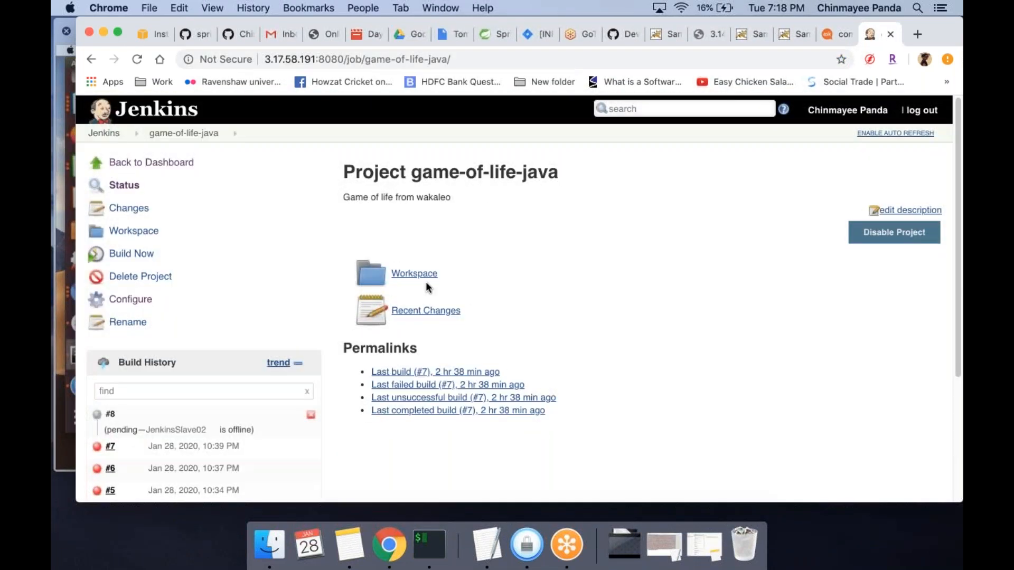
click(961, 221)
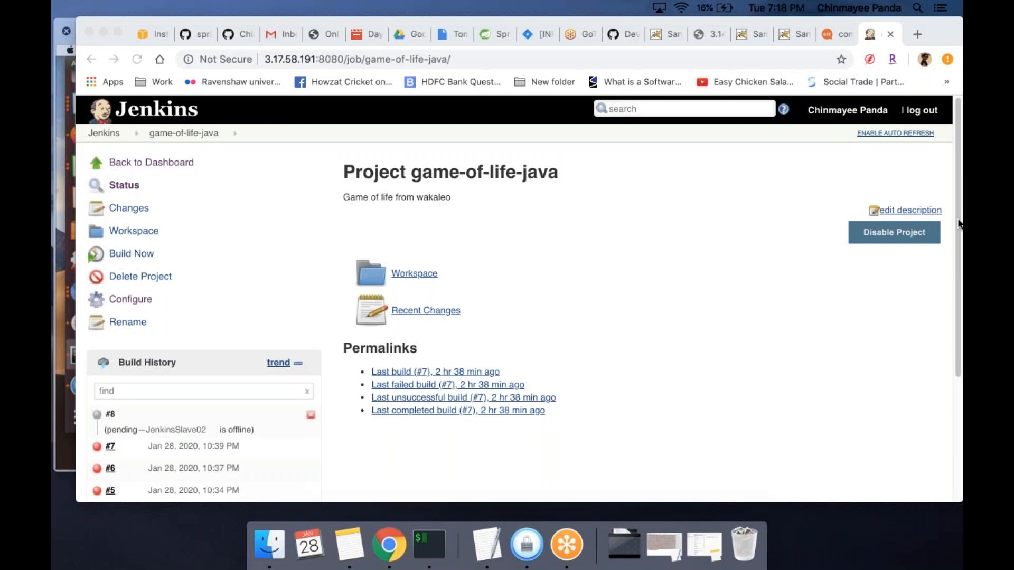
click(125, 299)
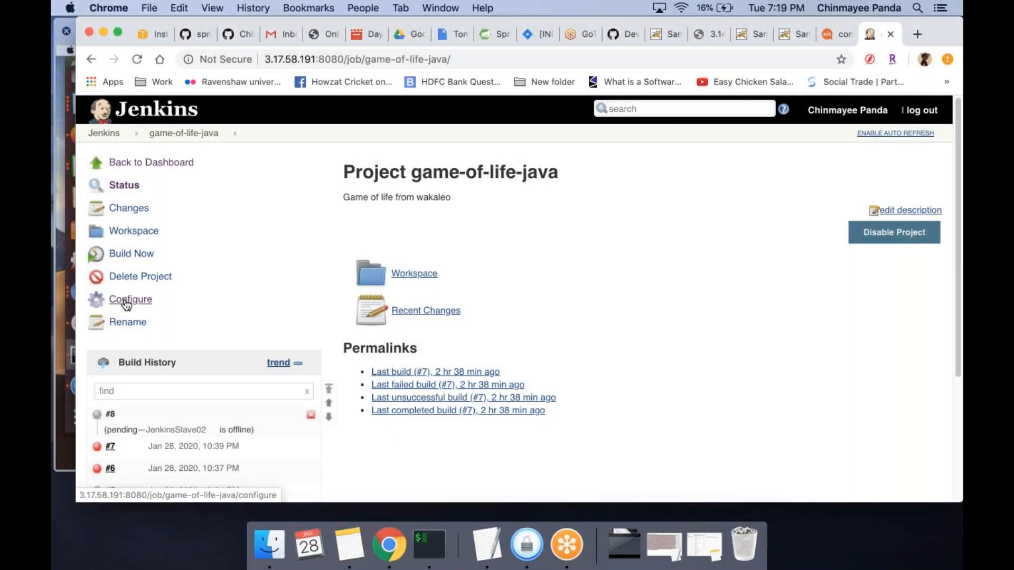
click(124, 136)
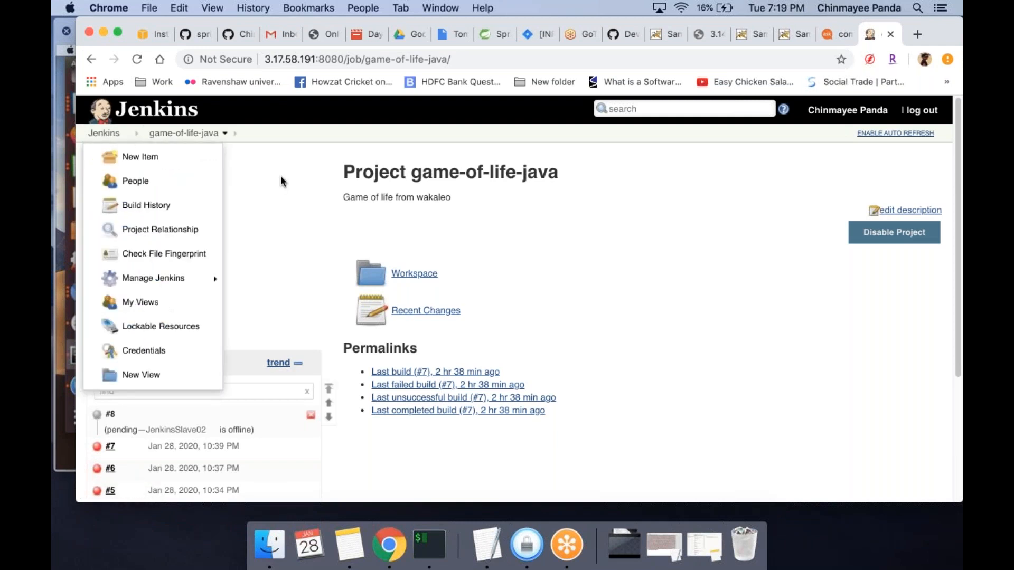
click(103, 133)
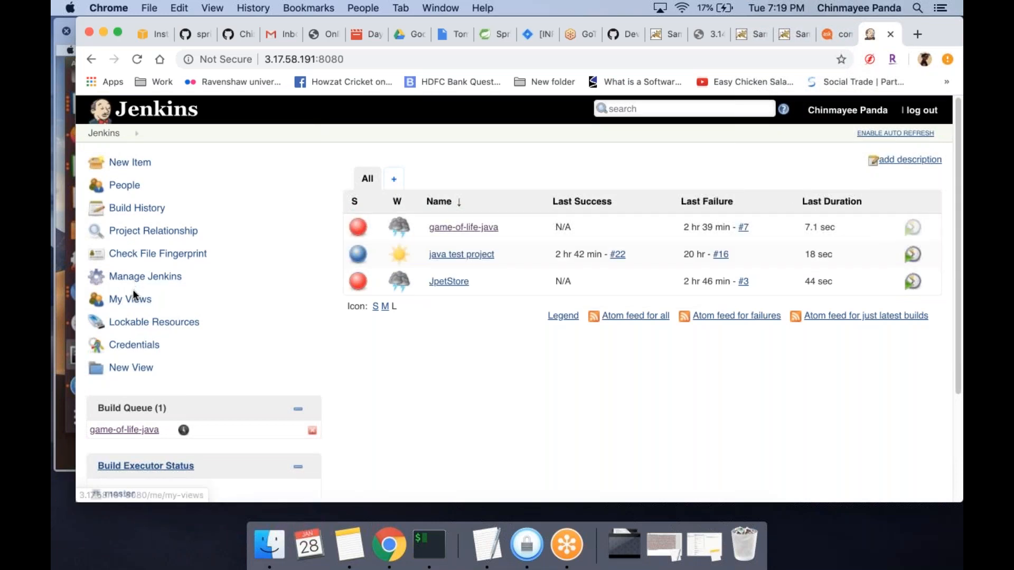
Go to Manage Nodes in the Jenkins administration and open the status page of the JenkinsSlave02 agent
click(132, 277)
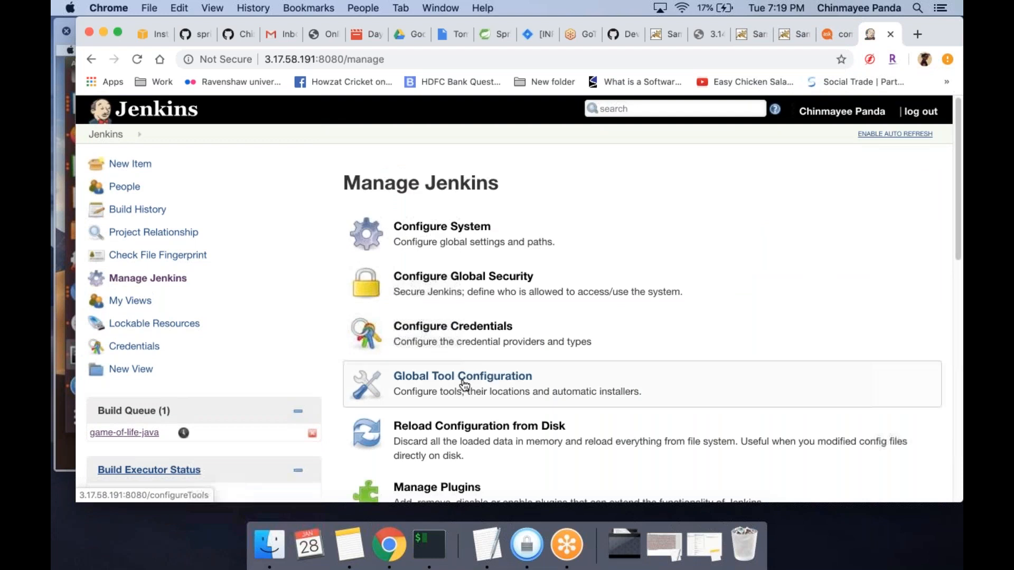
scroll(464, 385, down, 10)
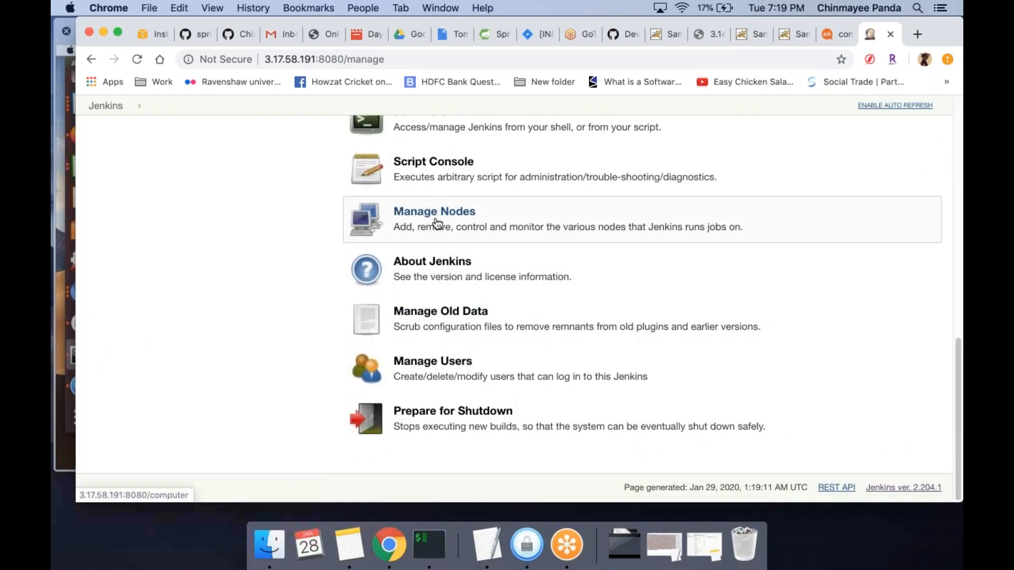
click(436, 225)
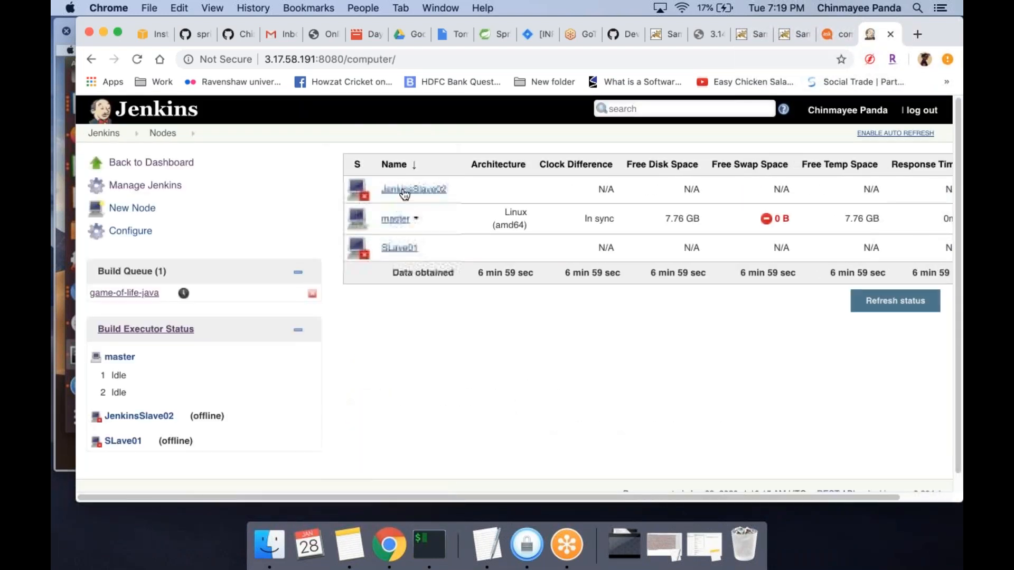
click(404, 191)
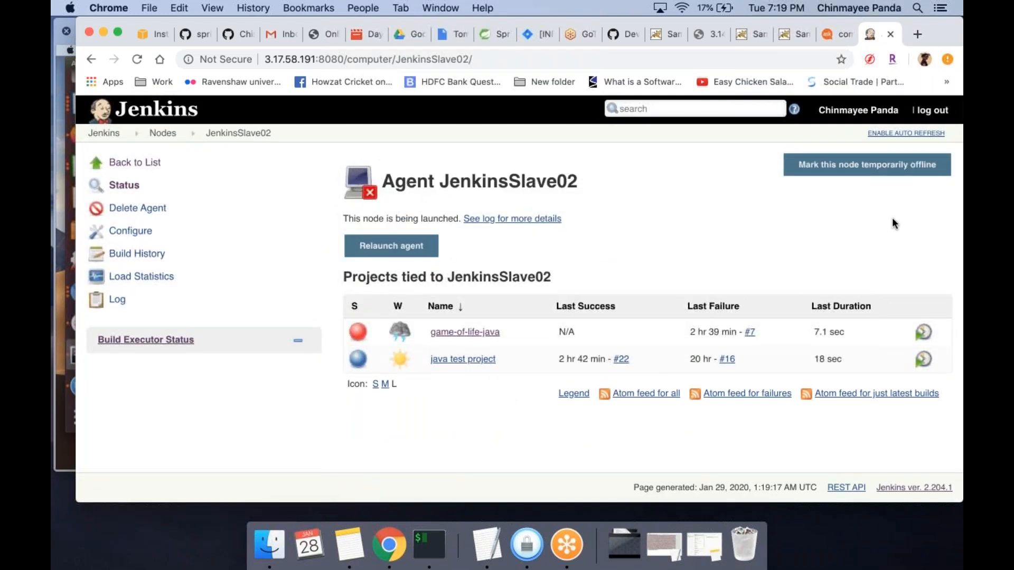
key(super+Tab)
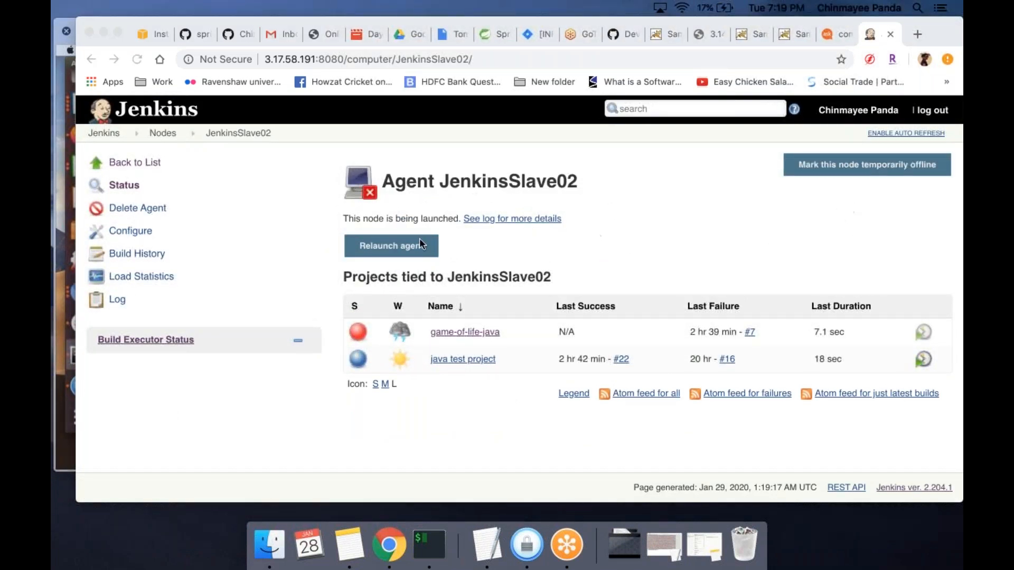
Open the JenkinsSlave02 agent's configuration, replace its SSH host with the copied public IP 18.224.151.244, and save the node
click(134, 233)
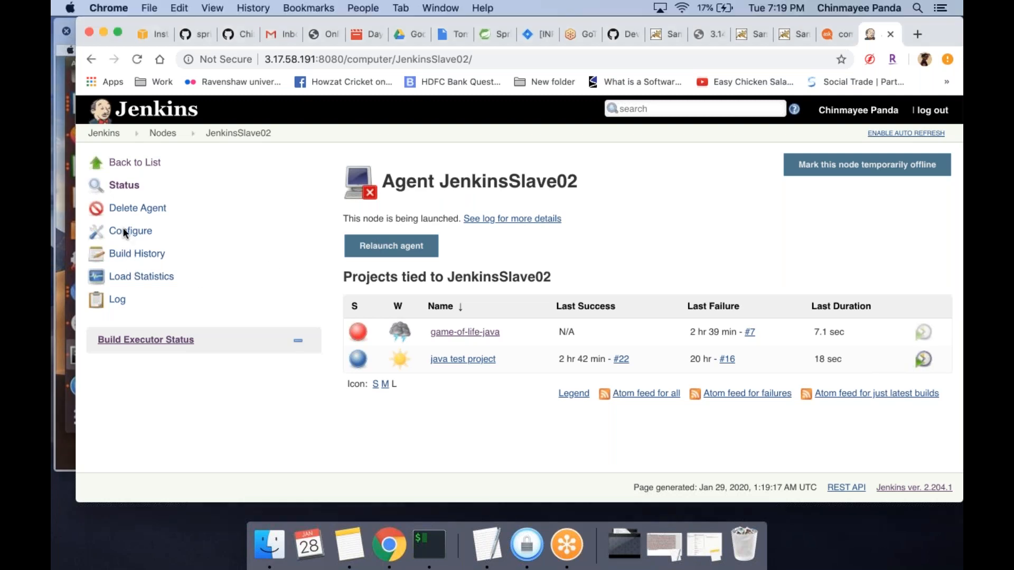
click(135, 236)
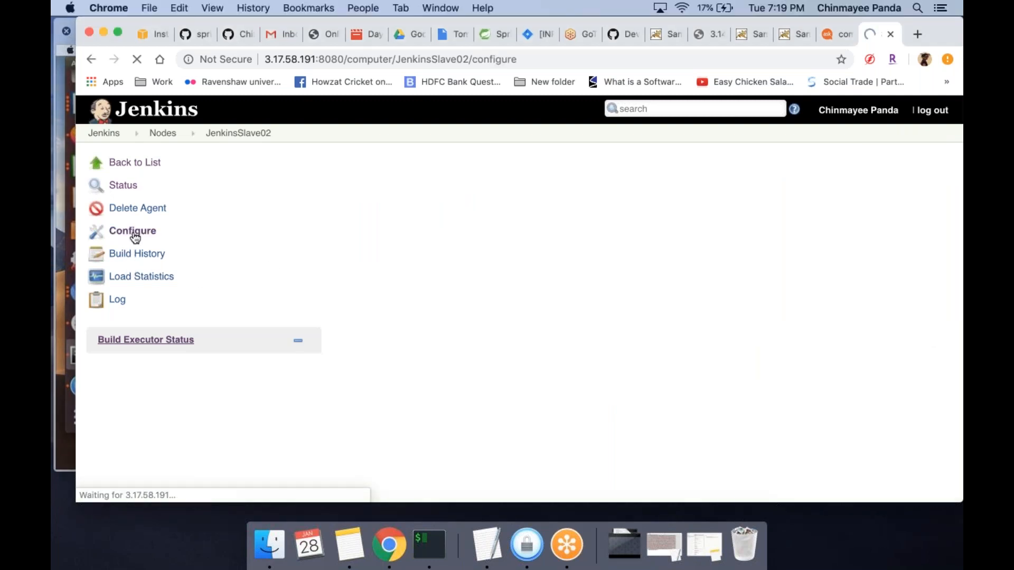
drag(648, 371, 576, 370)
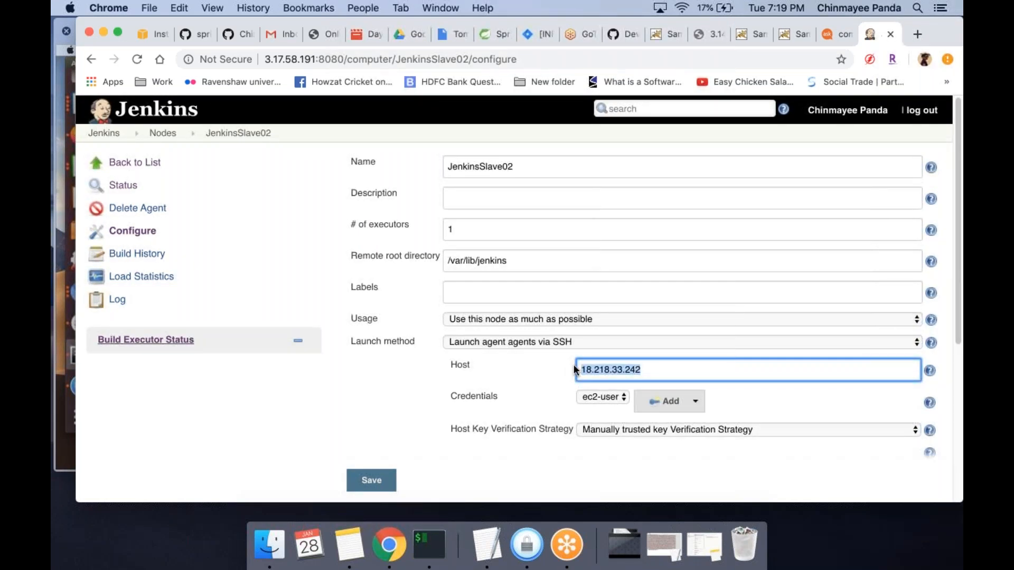
text(18.224.151.244)
click(371, 480)
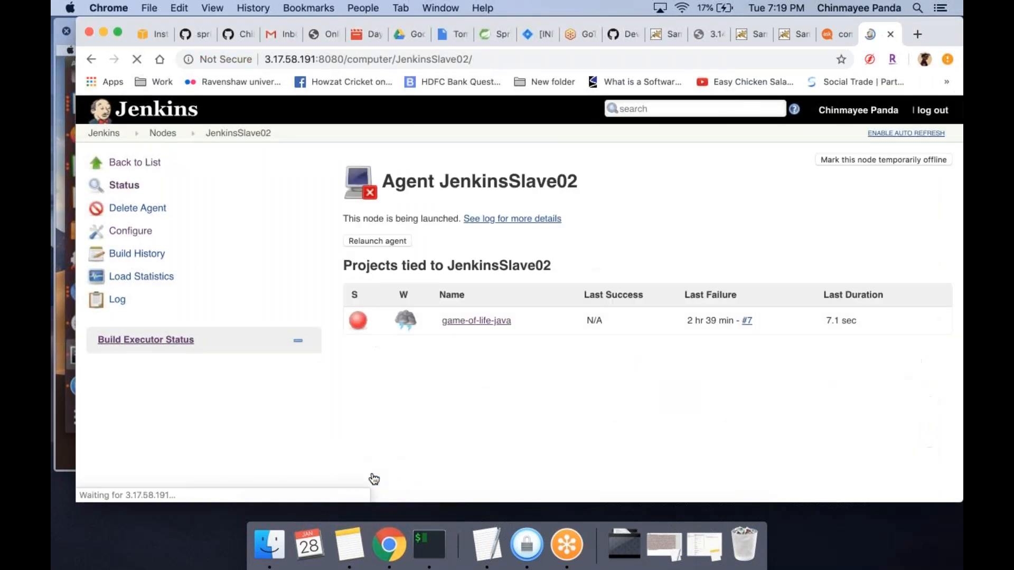
Relaunch the JenkinsSlave02 agent and review its connection log from the end back to the beginning
click(376, 243)
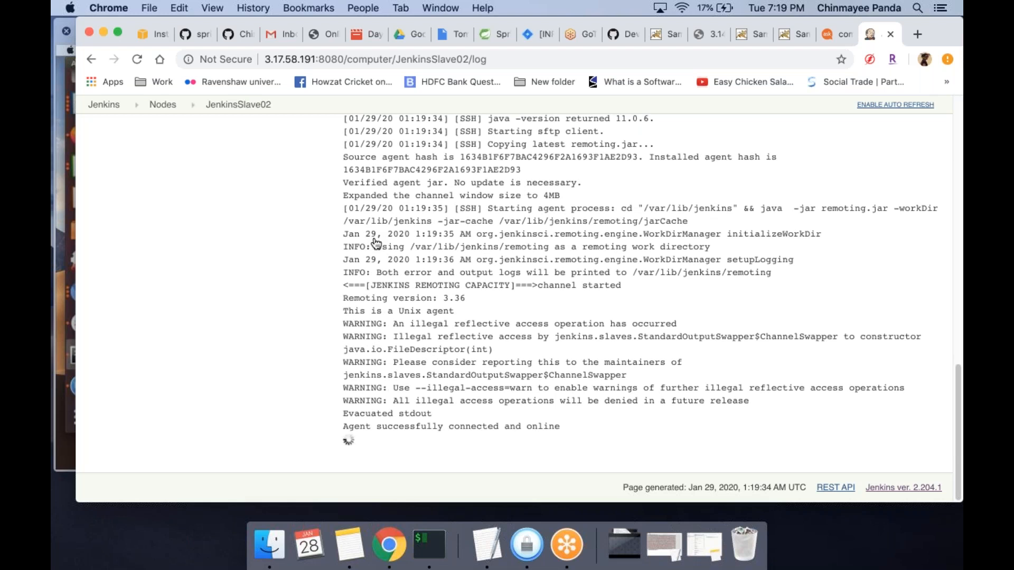
scroll(376, 243, up, 1)
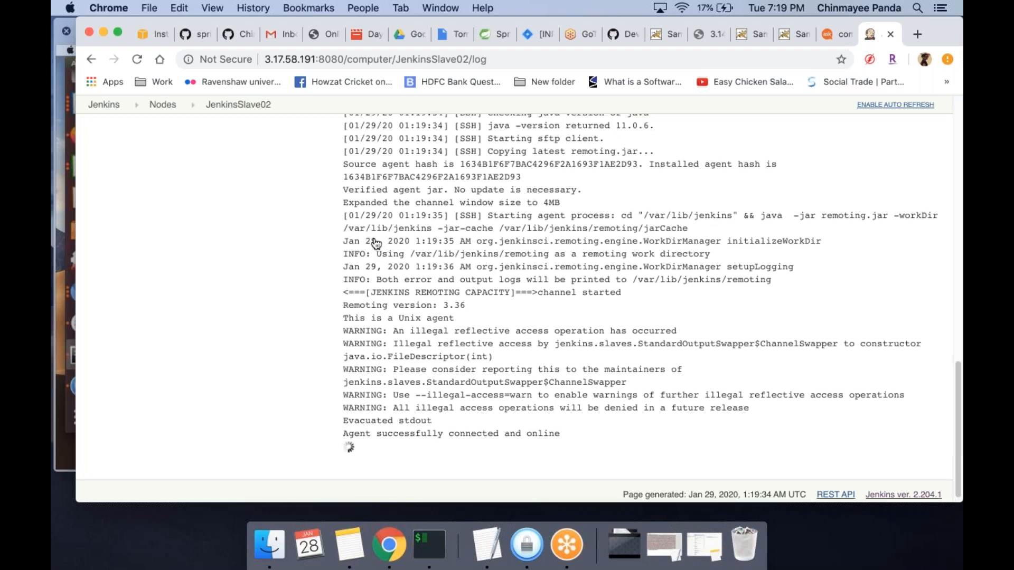
scroll(376, 244, up, 20)
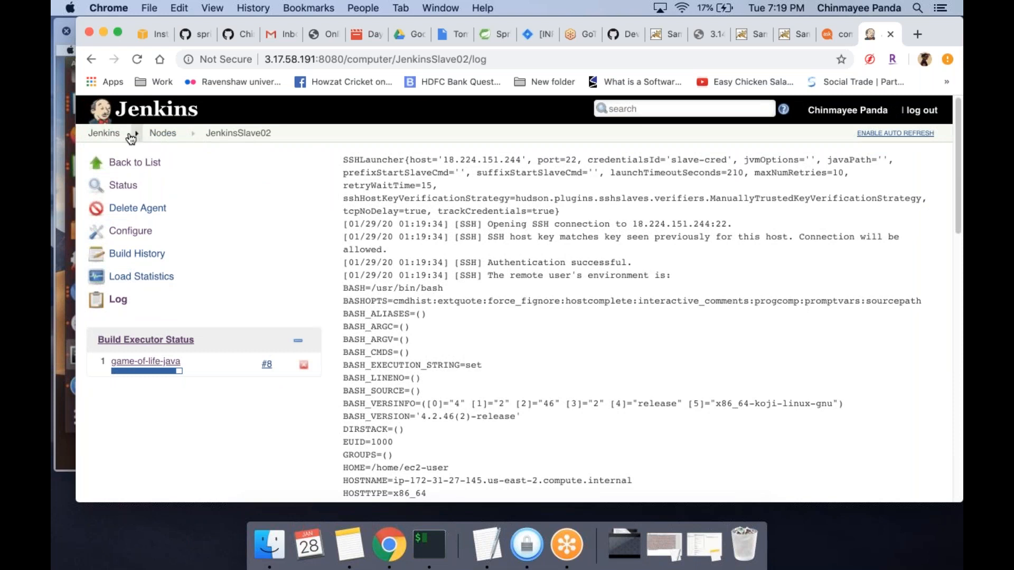
Return to the Jenkins dashboard, open the game-of-life-java project, and start a new build of it
click(111, 135)
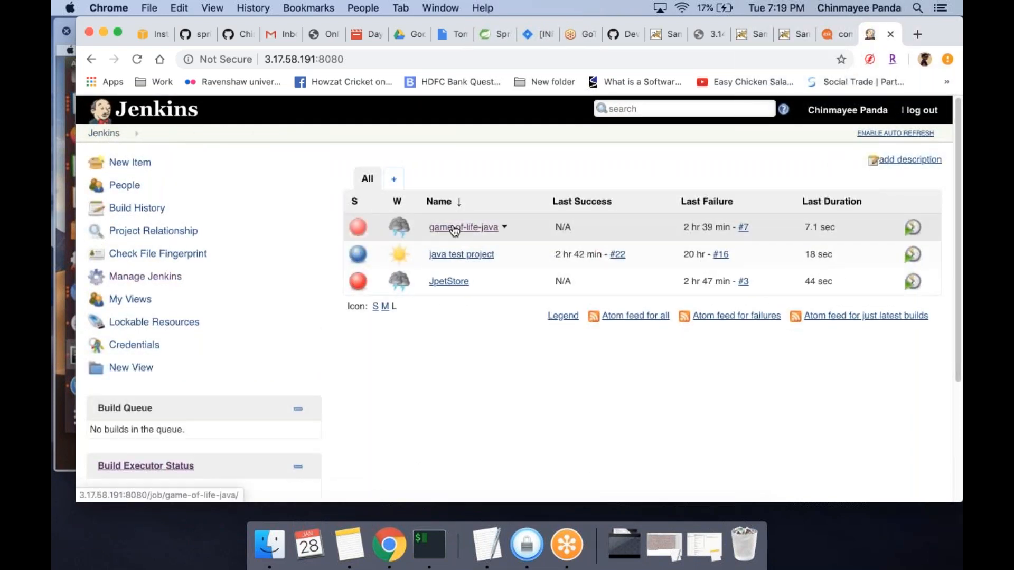
click(454, 228)
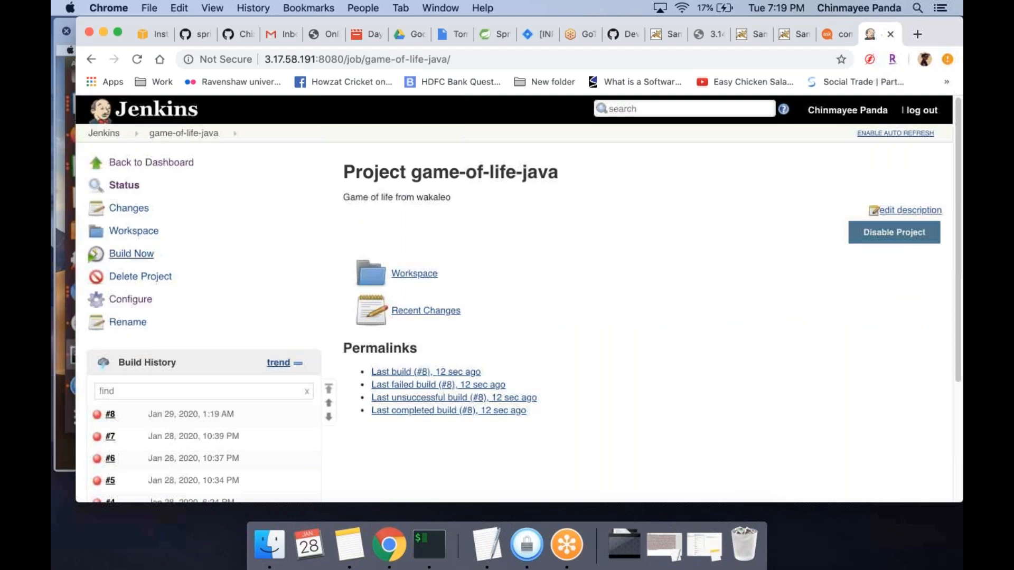
click(138, 257)
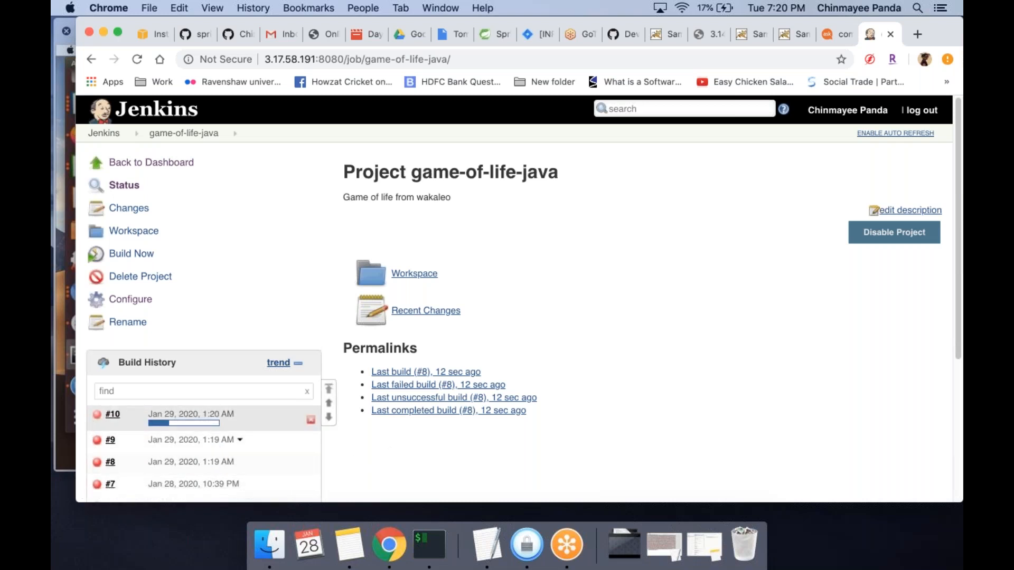
Open the console output of game-of-life-java build #10 and examine the Maven errors and the beginning of the log
click(99, 419)
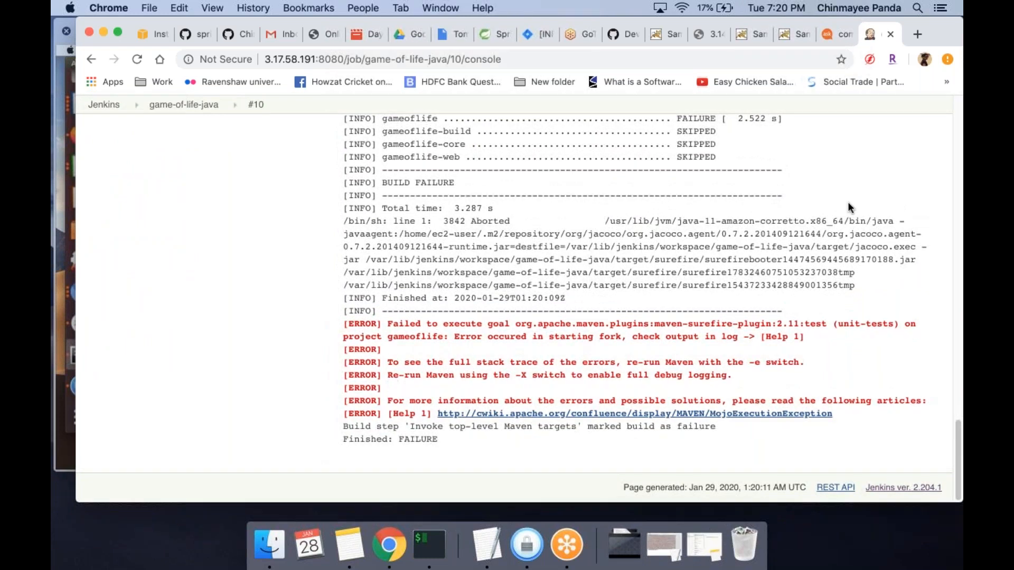
click(849, 202)
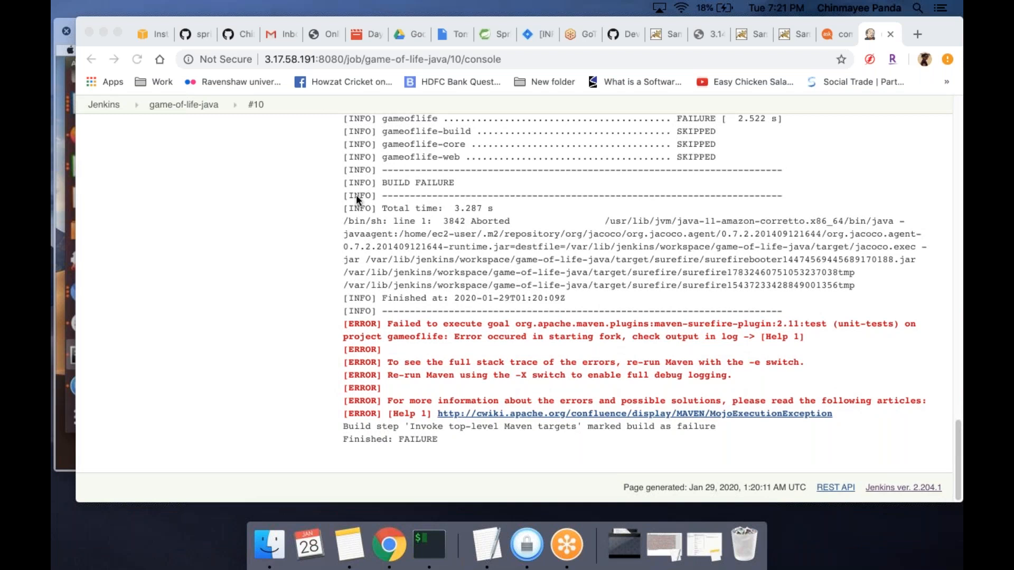
scroll(356, 194, up, 20)
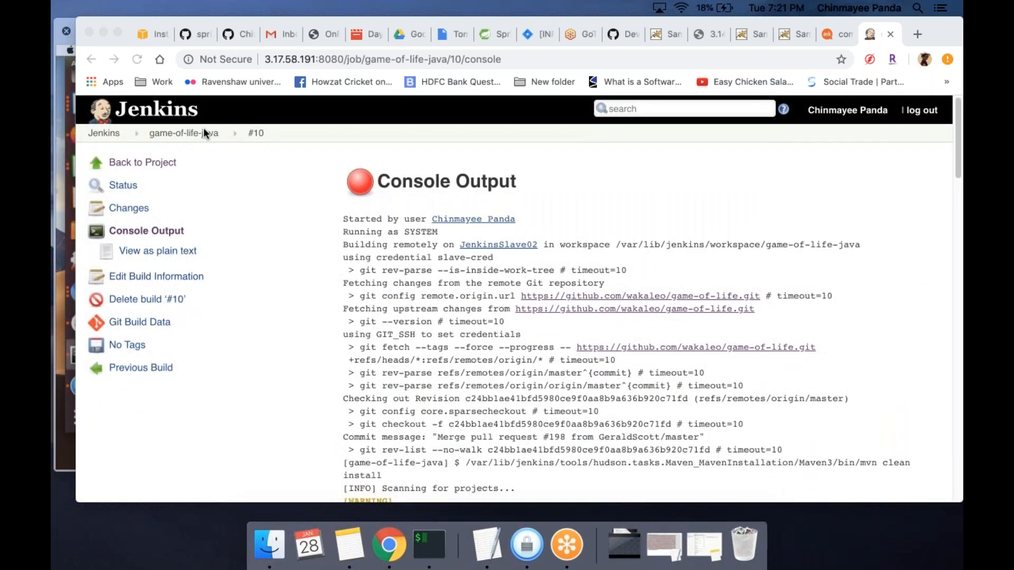
Go back to the dashboard, open the java test project, and view the target folder in its workspace on JenkinsSlave02
click(177, 134)
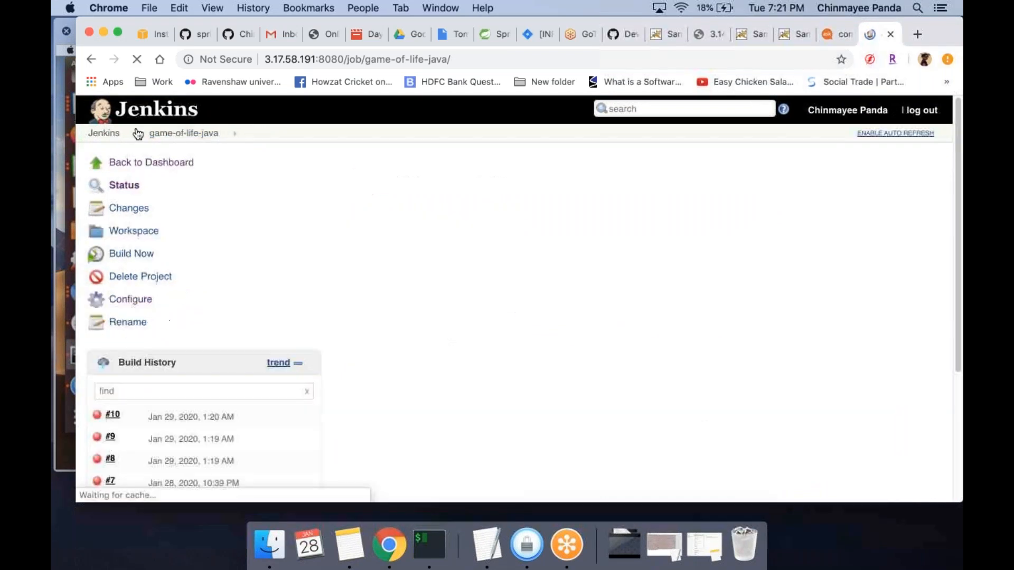
click(109, 135)
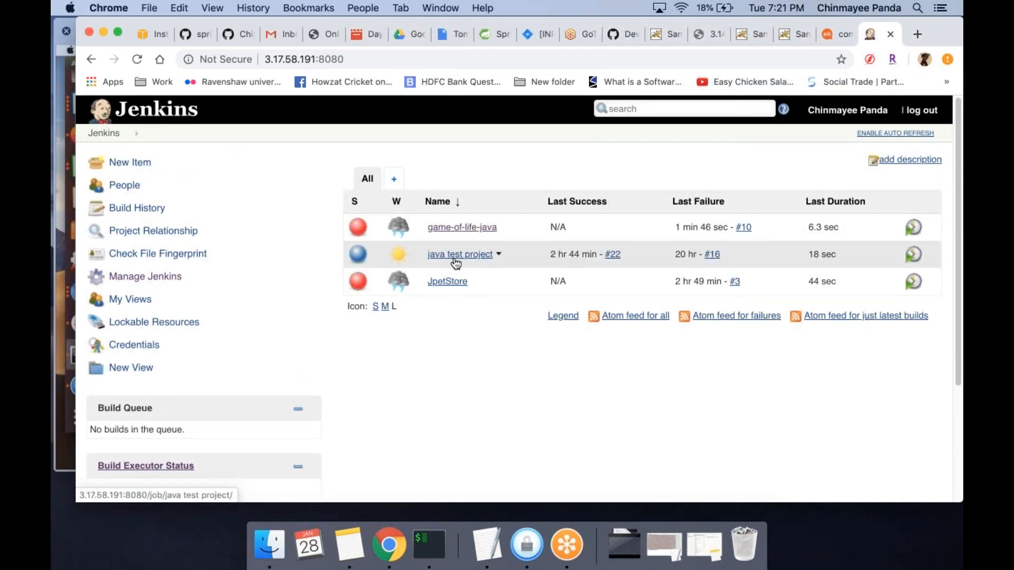
click(456, 259)
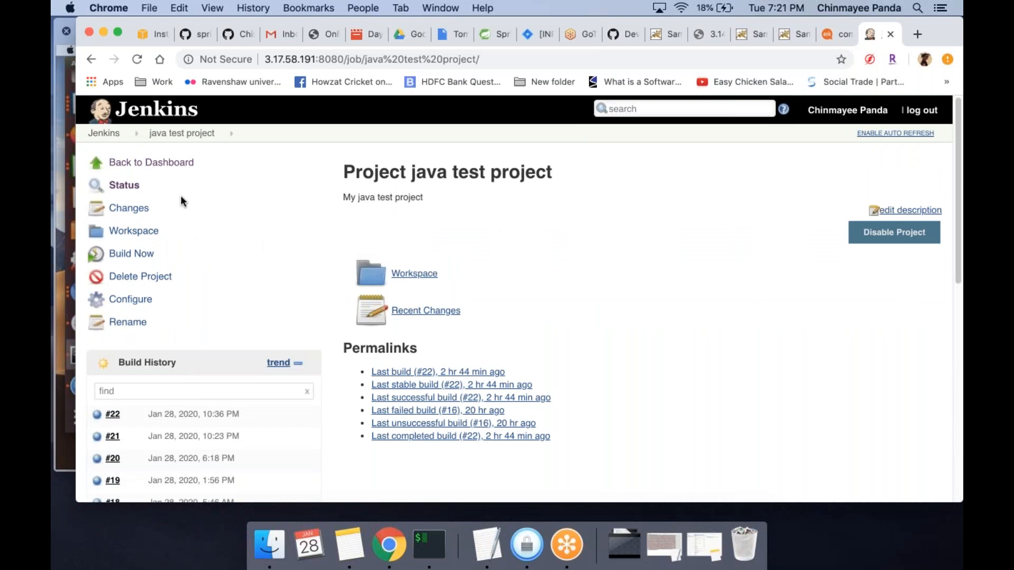
key(super+Tab)
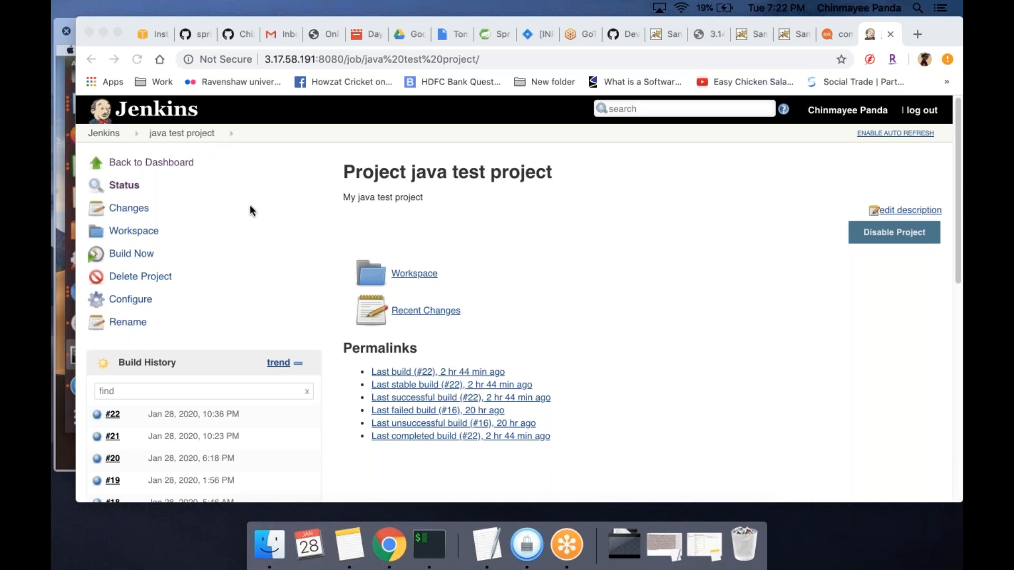
click(404, 274)
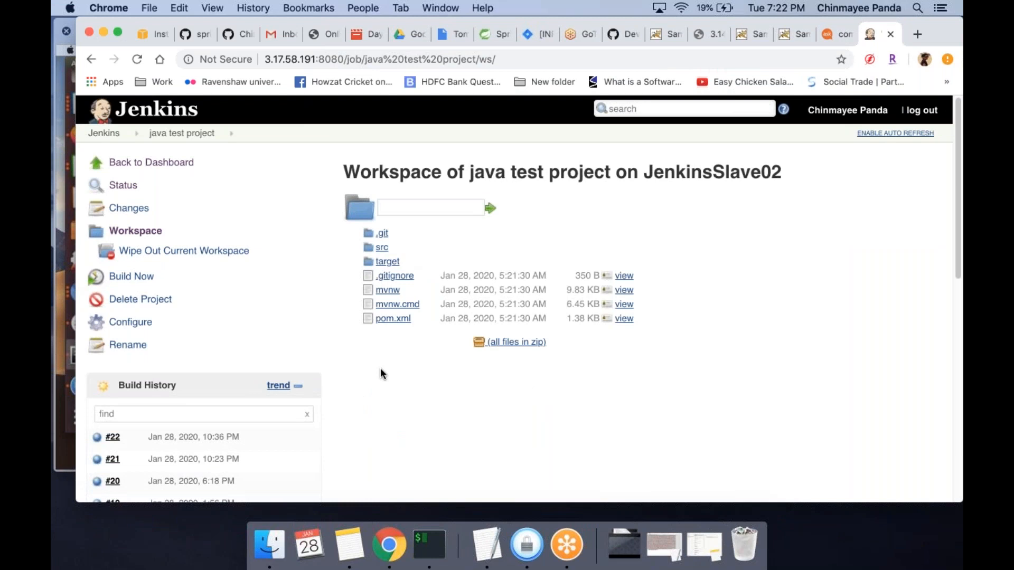
click(392, 262)
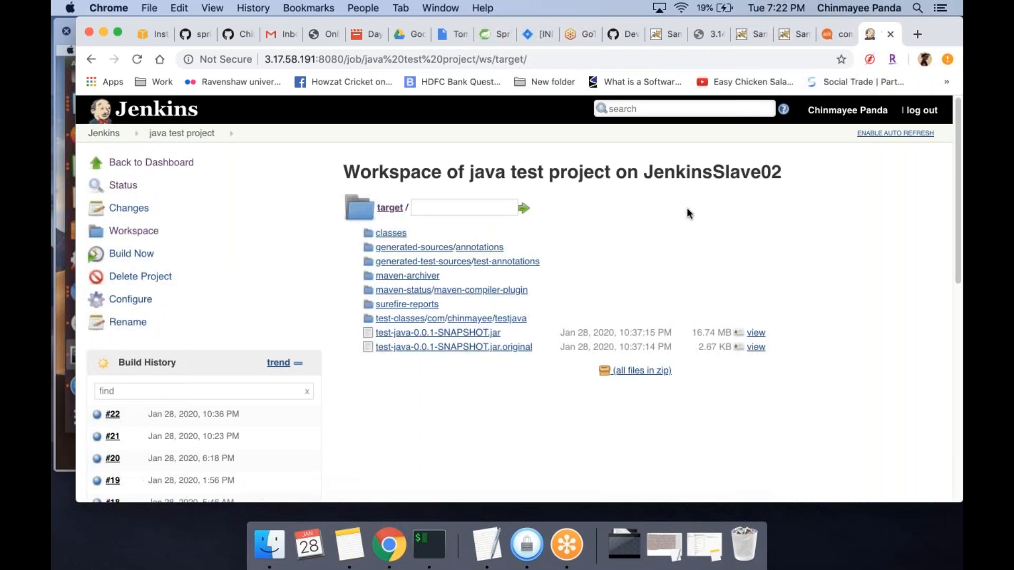
Leave the target folder of the java test project's workspace and return to the main Jenkins dashboard
key(super+Tab)
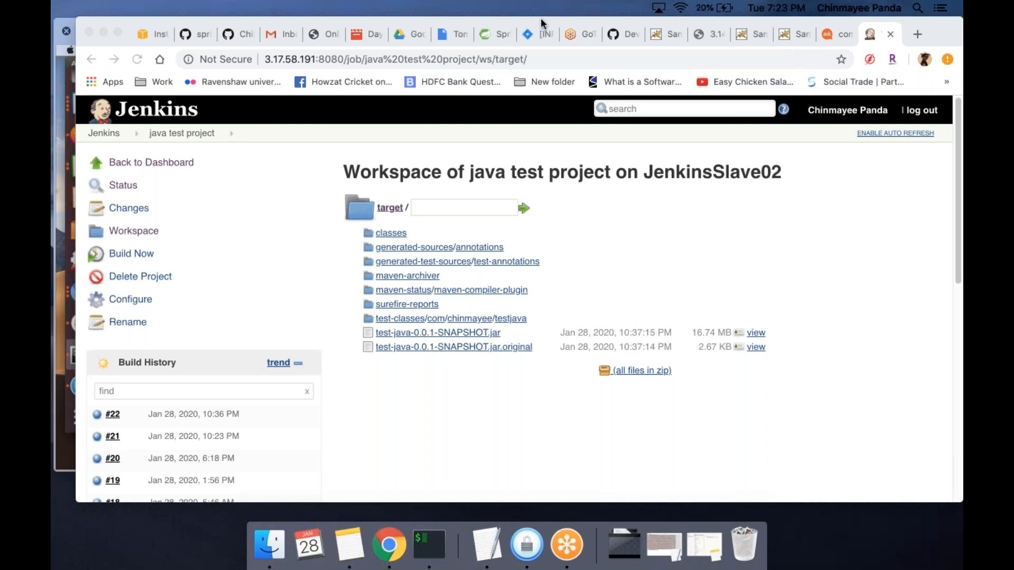
click(301, 157)
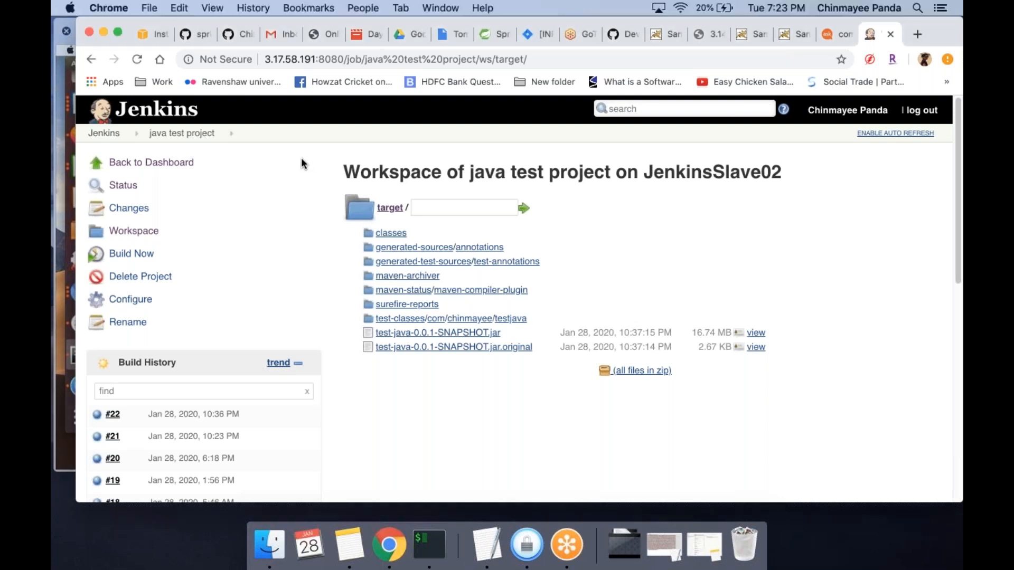
click(90, 60)
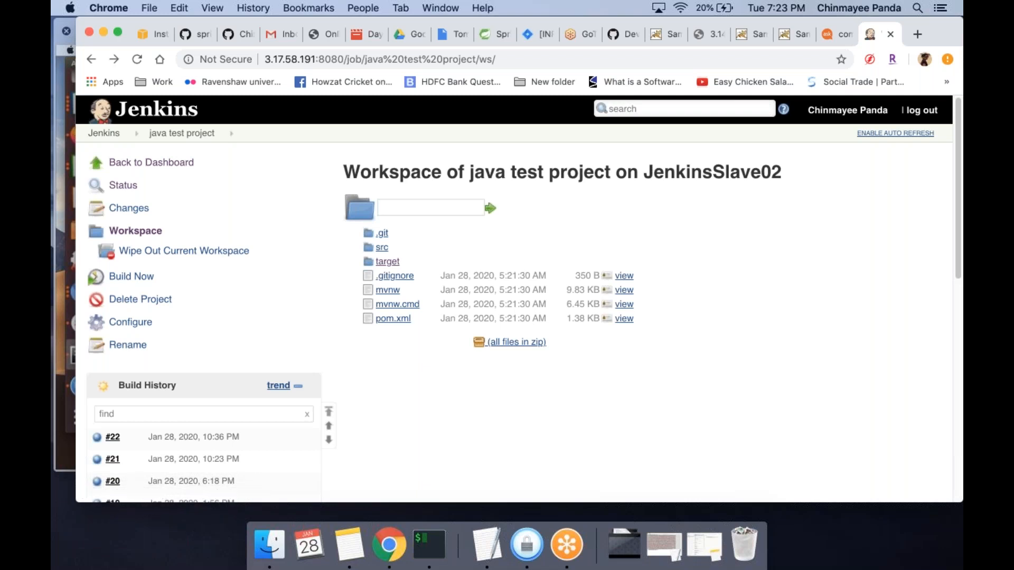
click(104, 138)
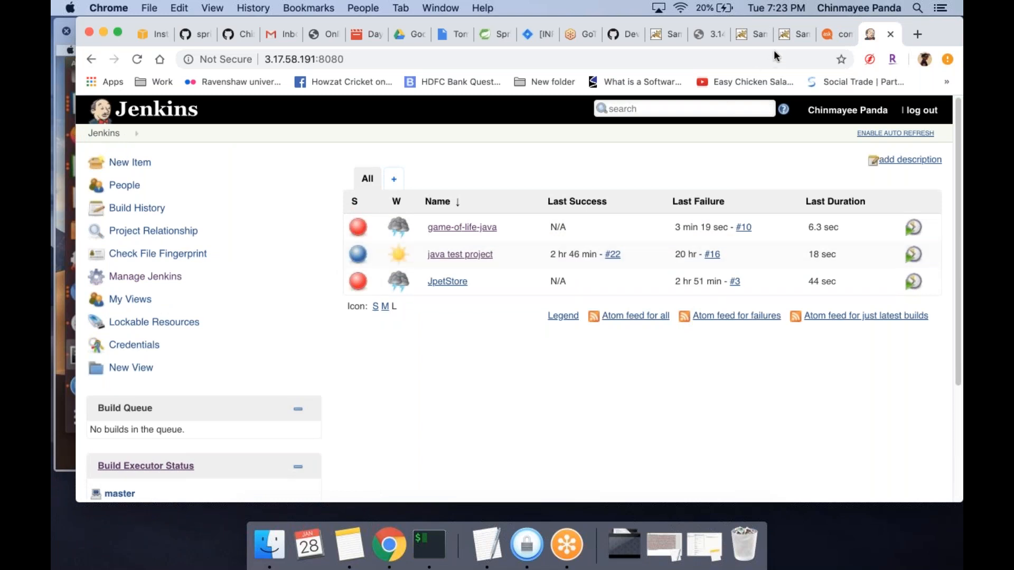
click(613, 41)
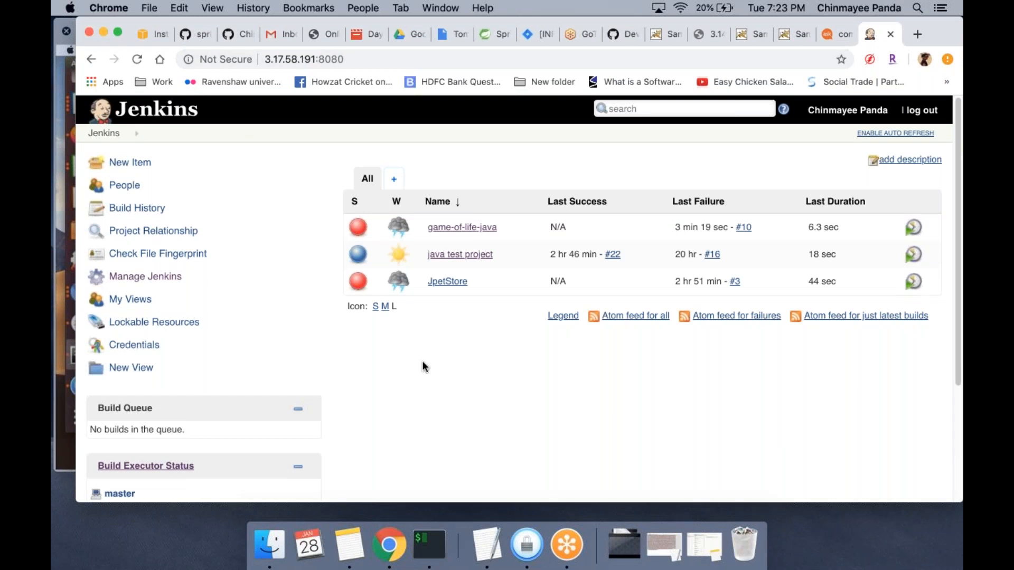
key(super+l)
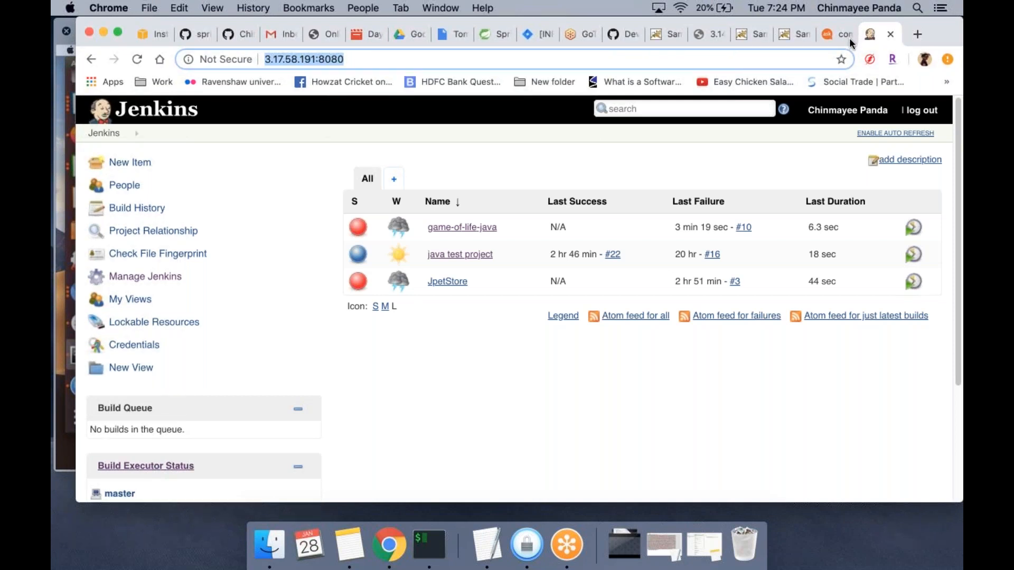
key(super+Tab)
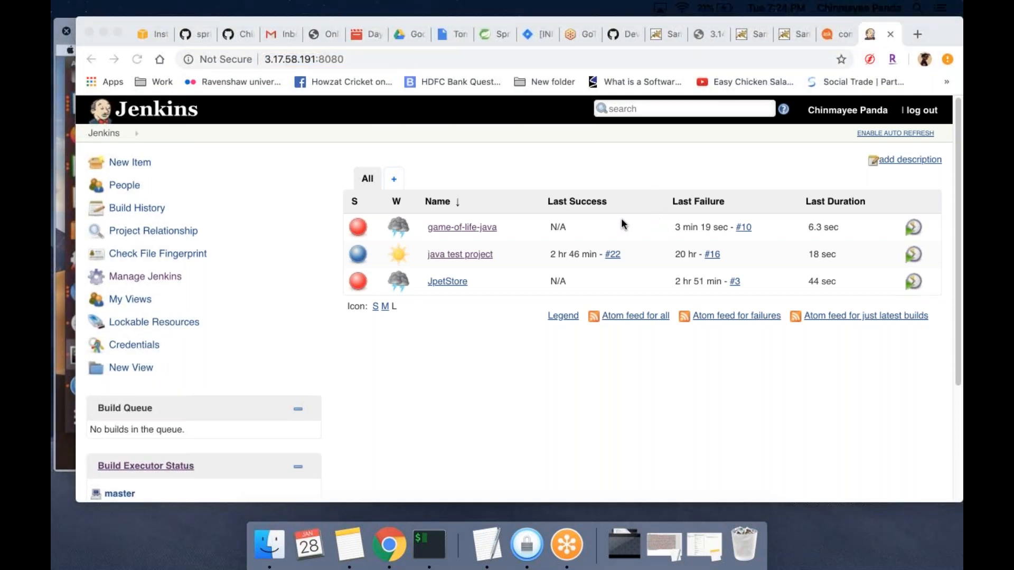